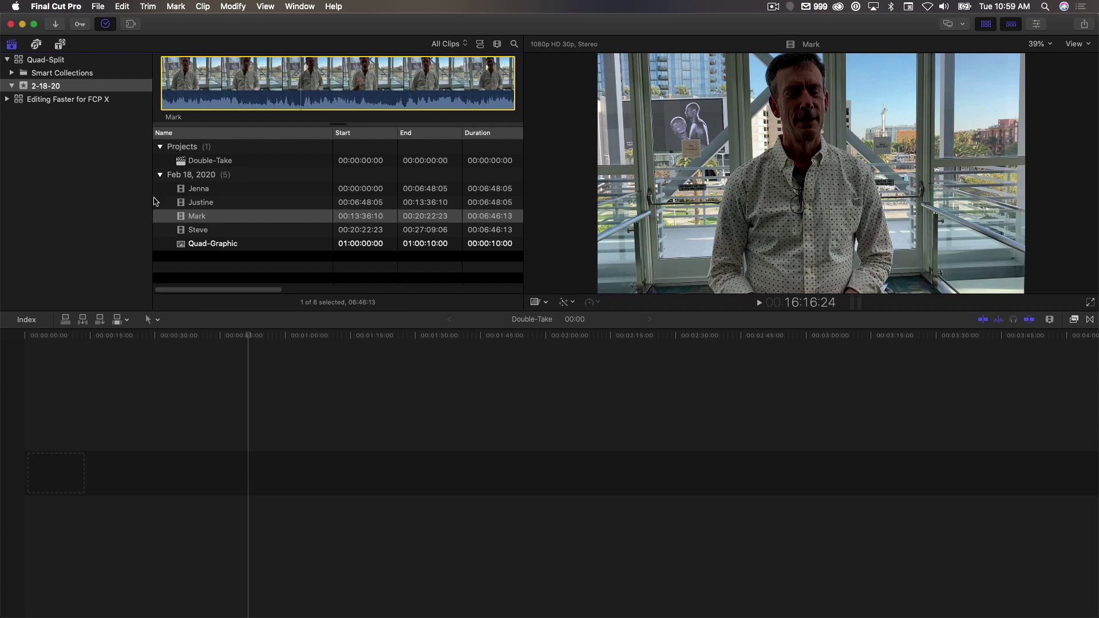
Step: Preview the Jenna, Justine, Mark and Steve interview clips in the Browser
click(189, 193)
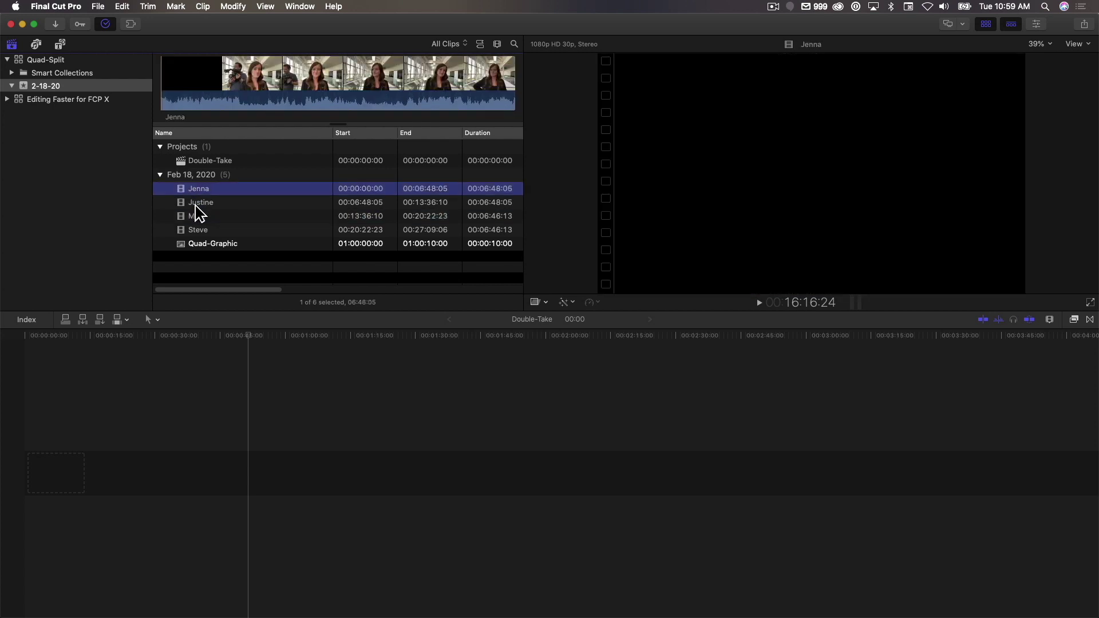
click(195, 206)
click(198, 220)
click(197, 230)
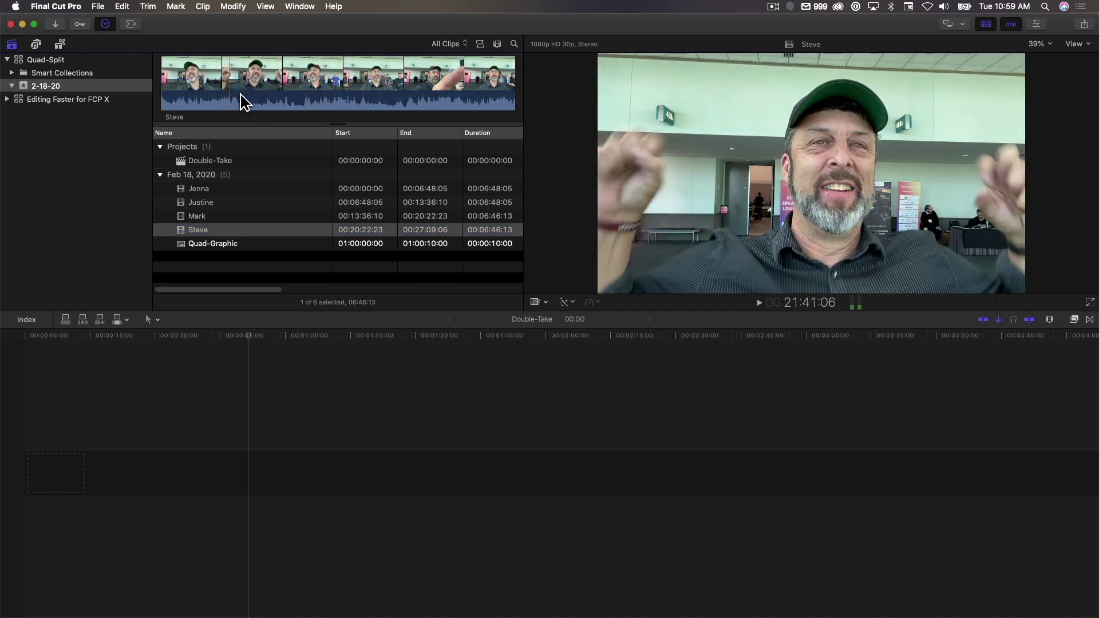
click(281, 105)
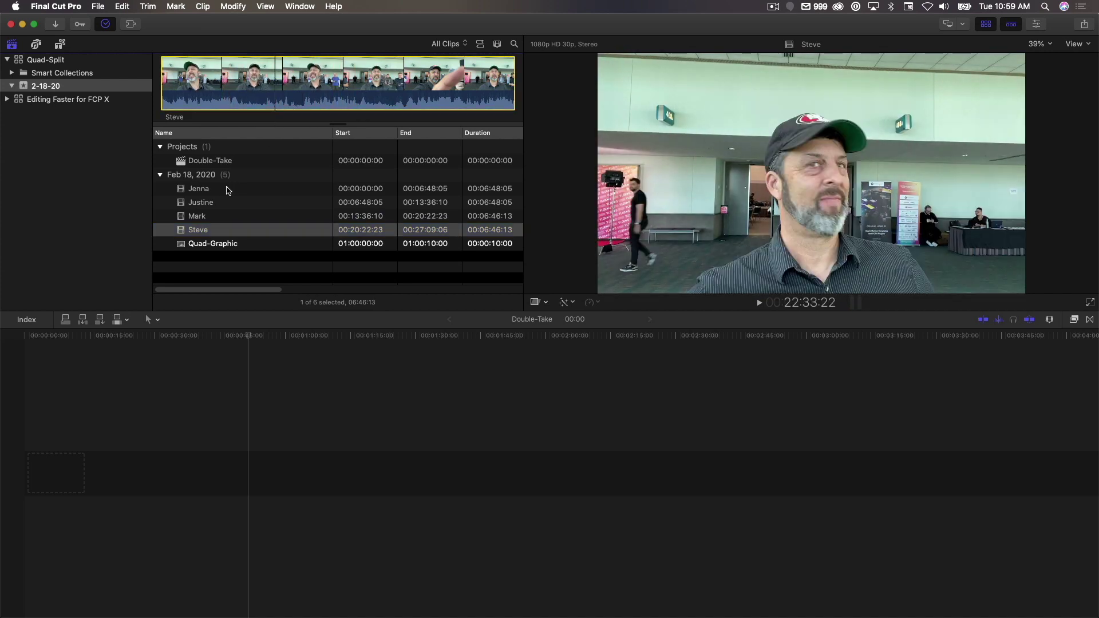
click(218, 203)
click(212, 217)
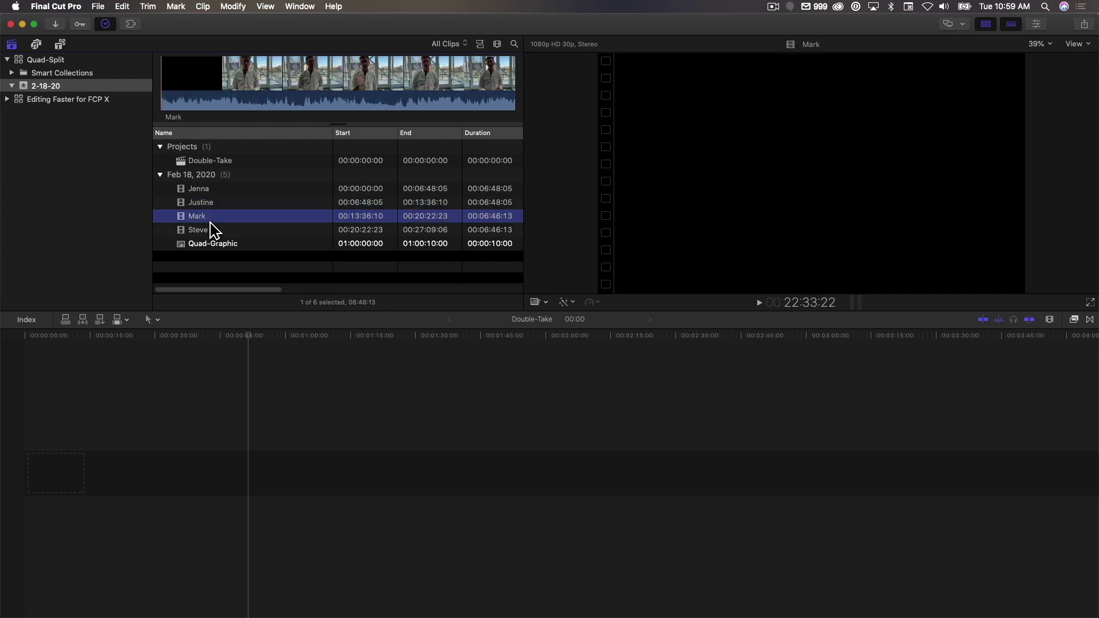
click(207, 233)
click(213, 190)
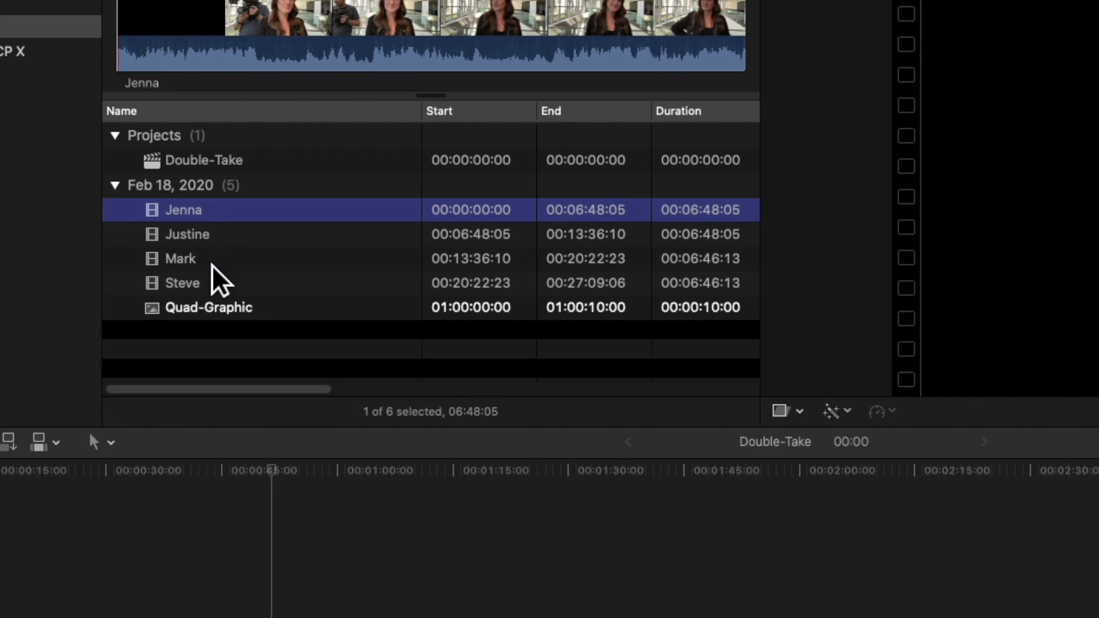
Step: Combine the four selected clips into a multicam clip named 'Double Take Edit' synced by audio
shift+click(197, 286)
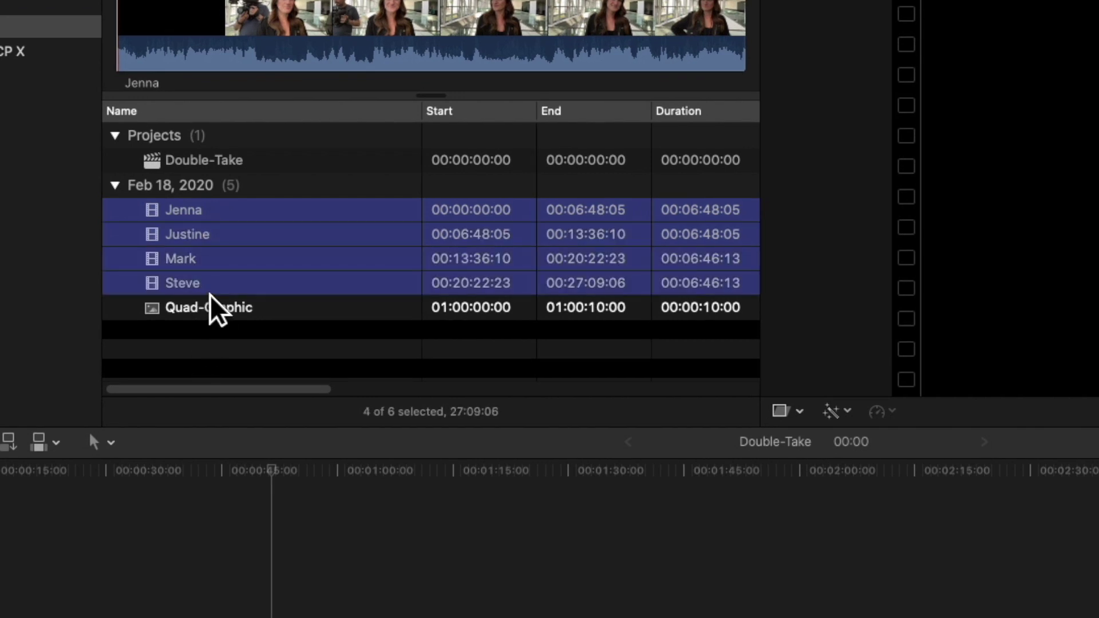
right_click(207, 286)
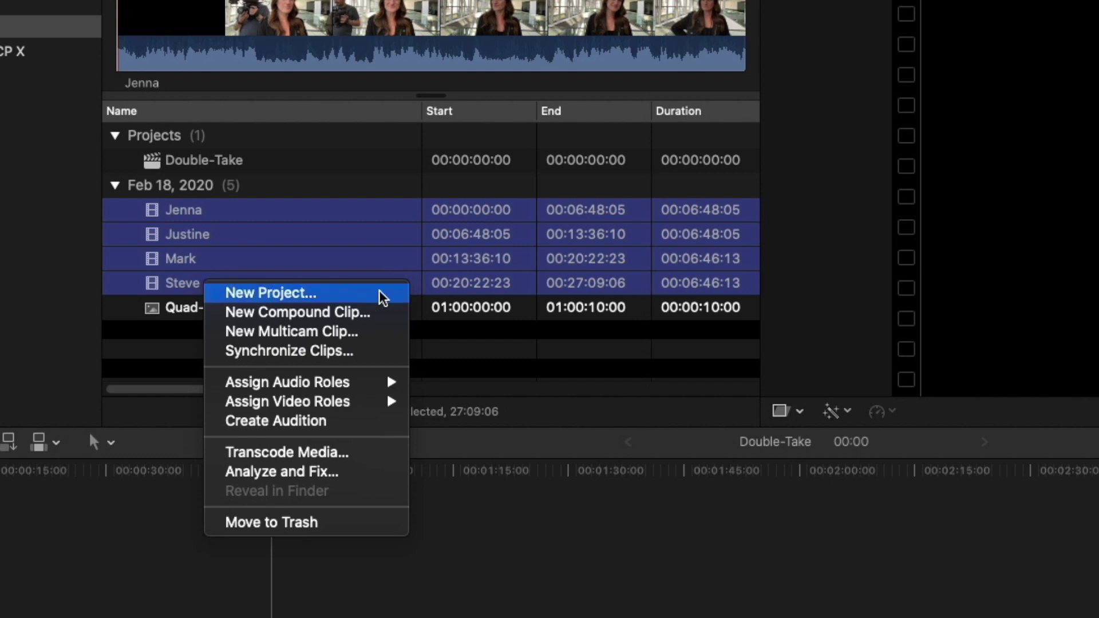
click(366, 331)
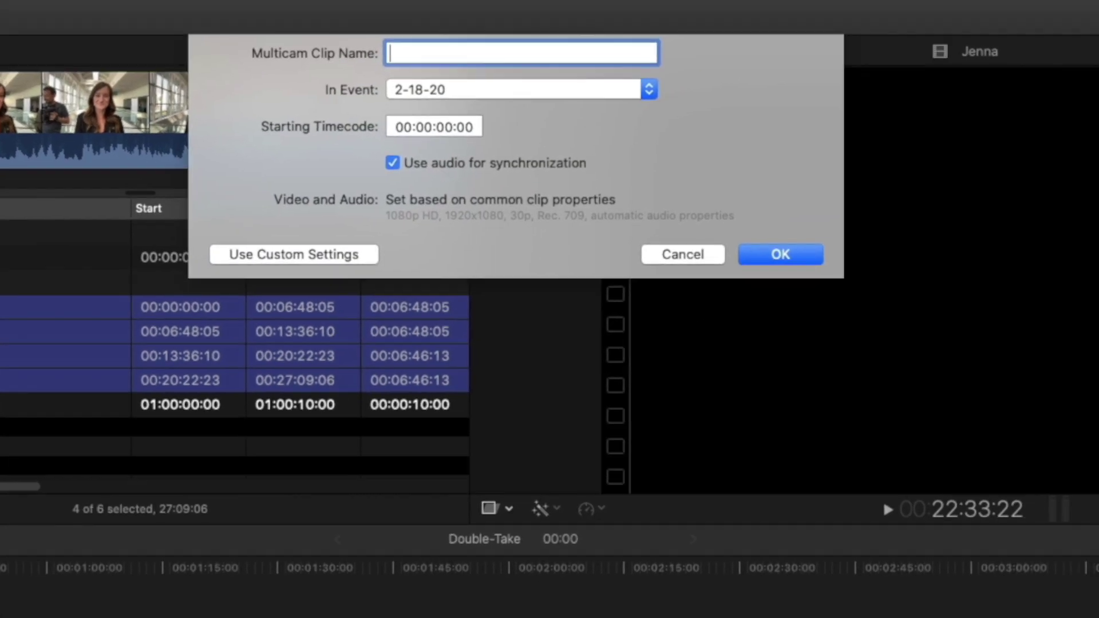
text(Double Take Edit)
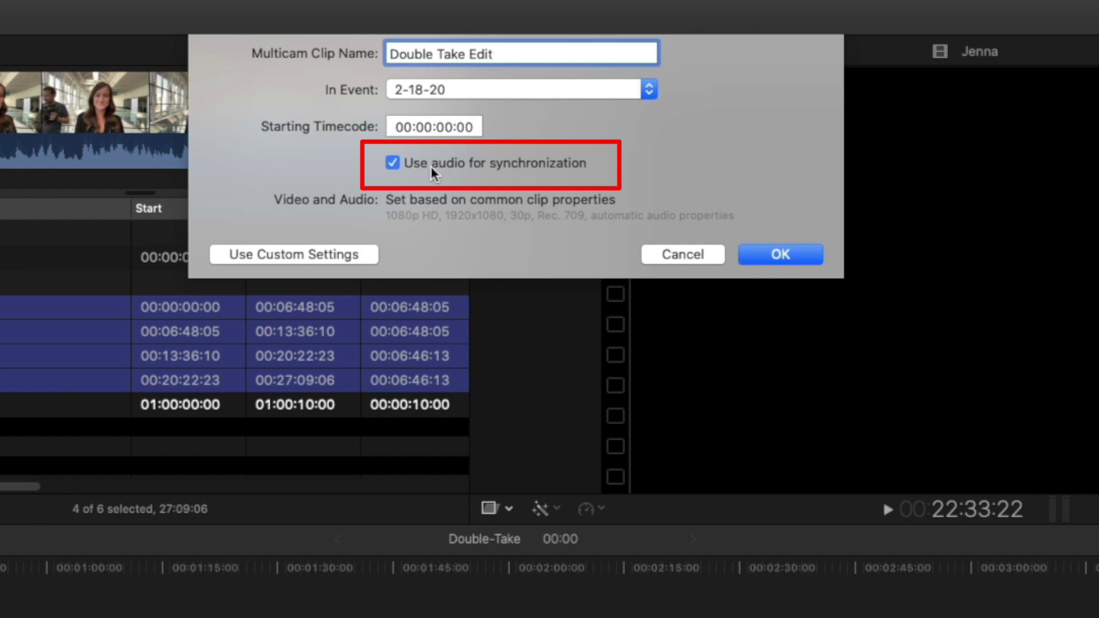
click(747, 256)
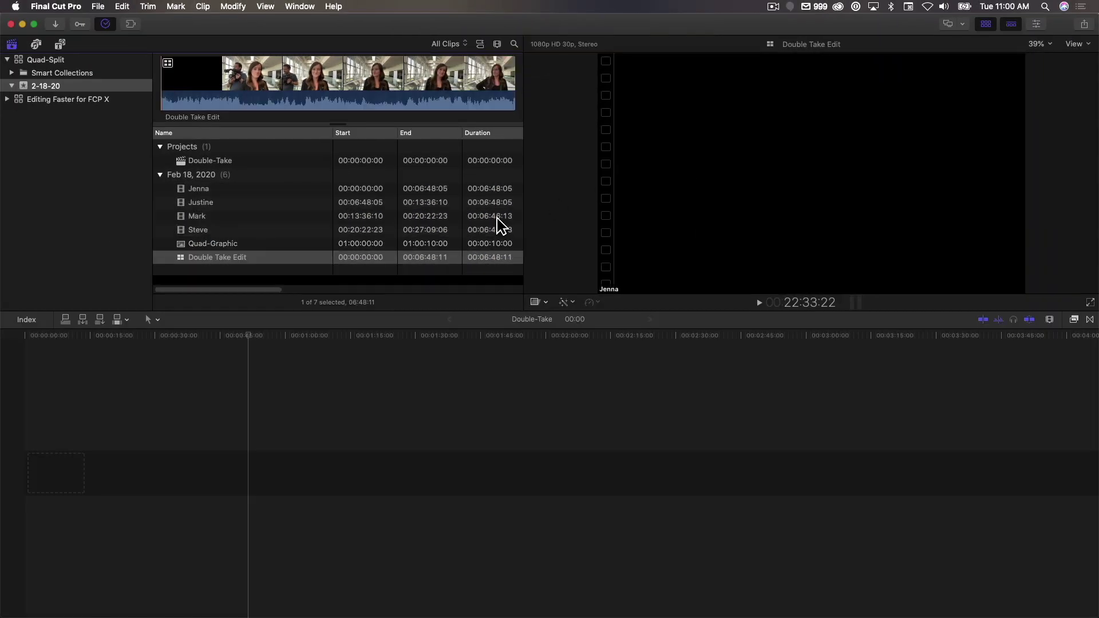
Step: Drag Double Take Edit into the empty Double-Take timeline and zoom to fit its 06:48:11 length
click(220, 260)
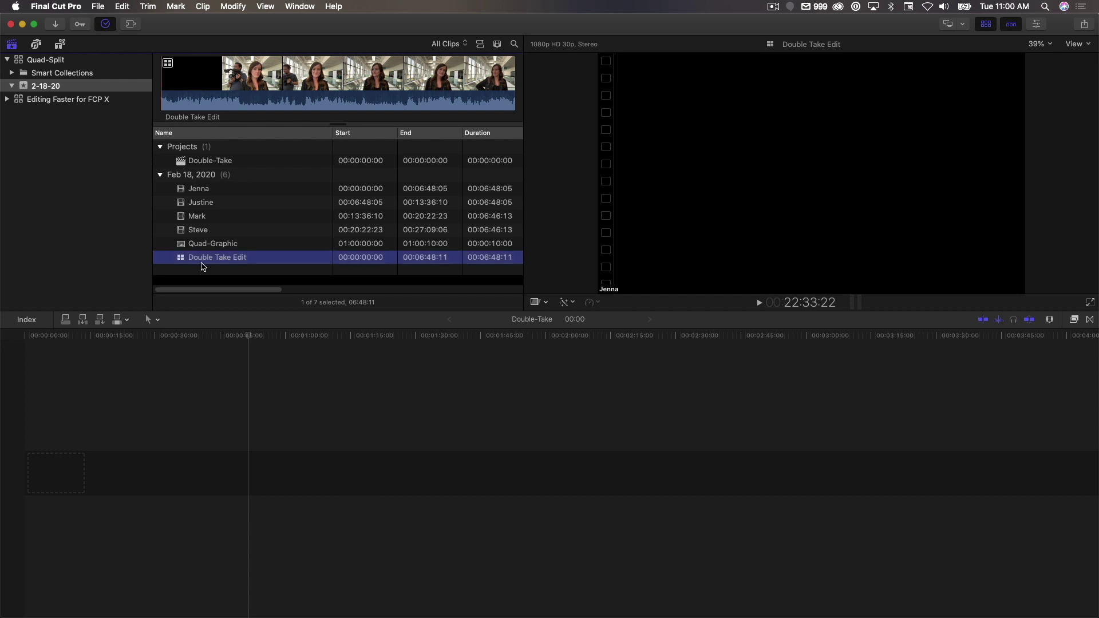
click(185, 261)
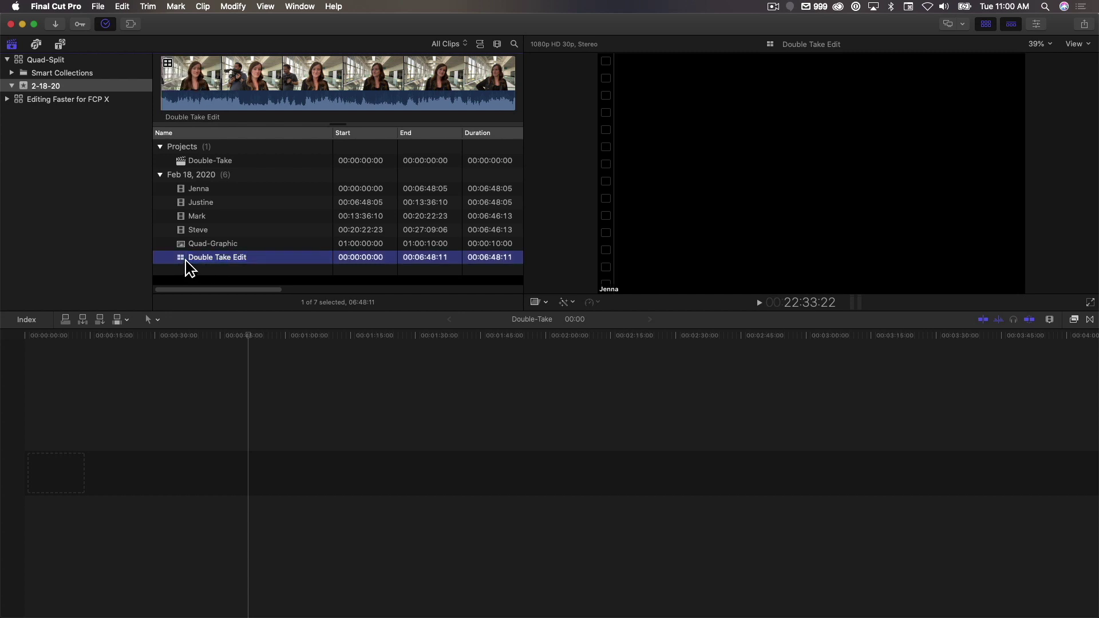
drag(190, 268, 110, 480)
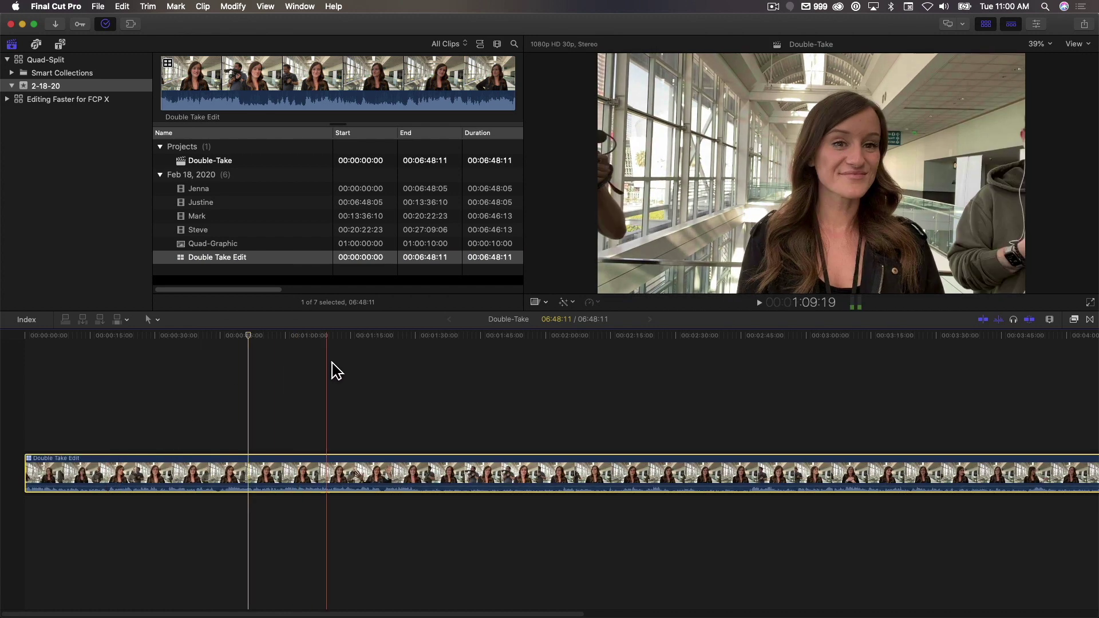
click(332, 366)
key(shift+z)
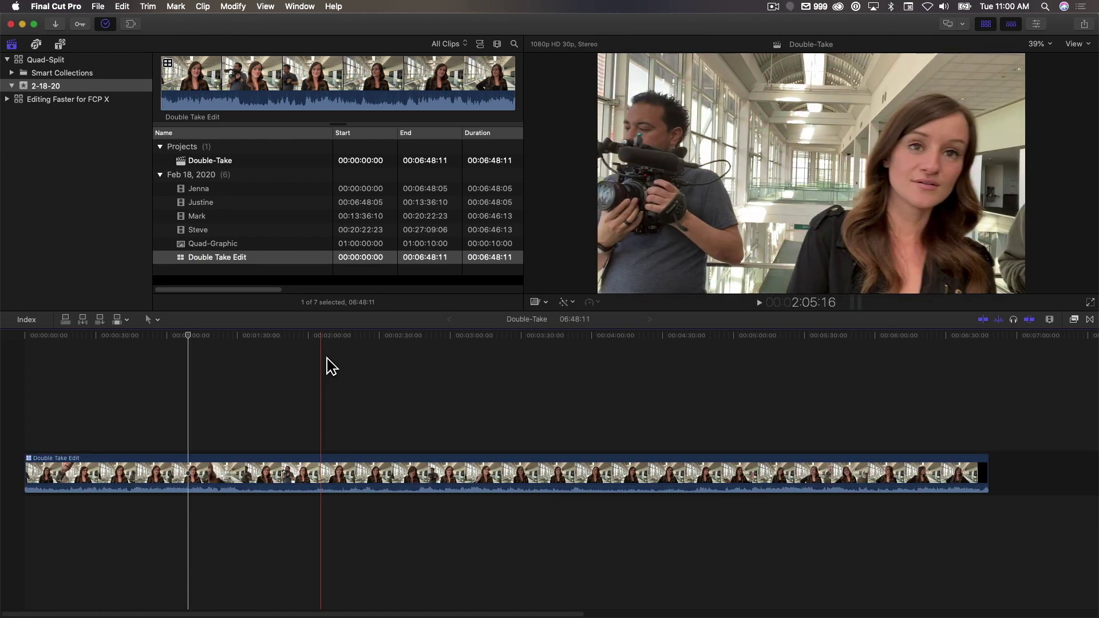
click(327, 367)
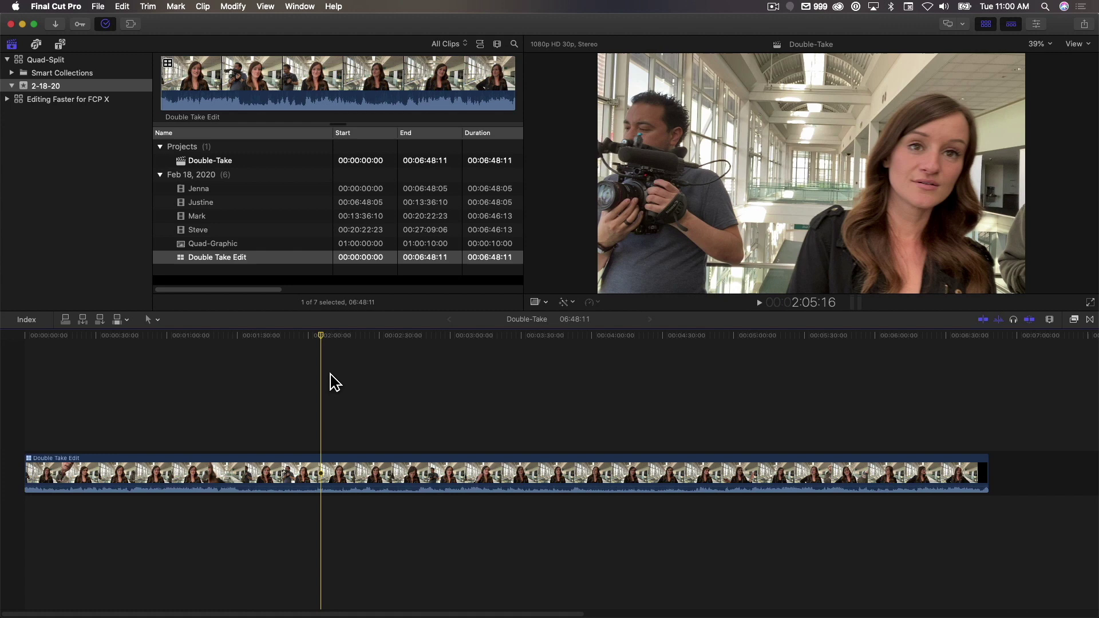
Step: In the Angle Editor, drag the Steve angle to the top and Mark into second place
double_click(322, 479)
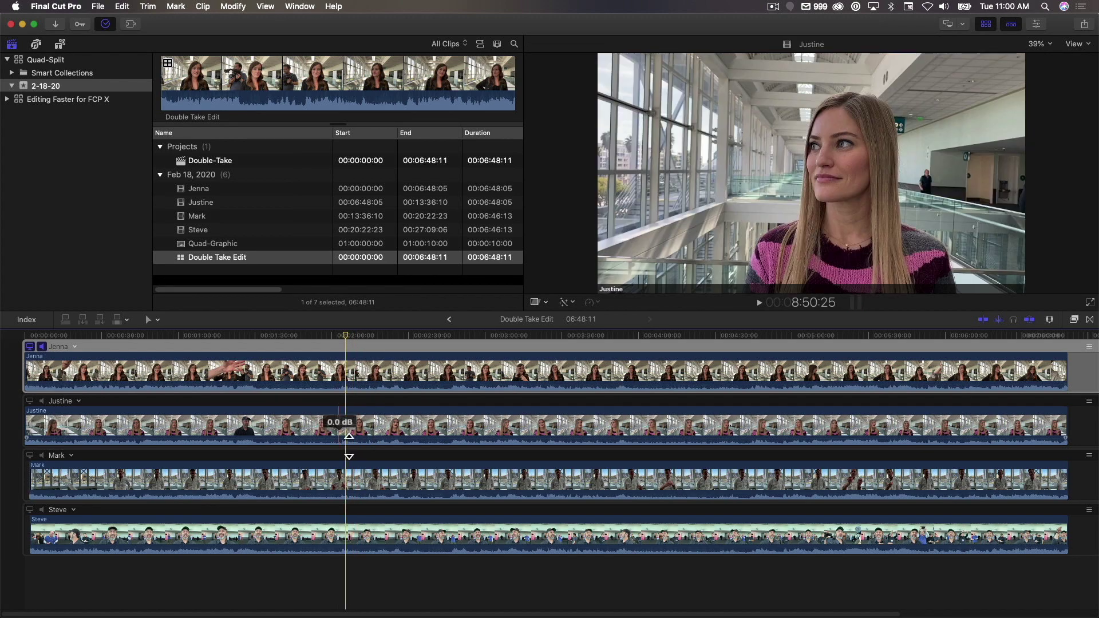
click(350, 548)
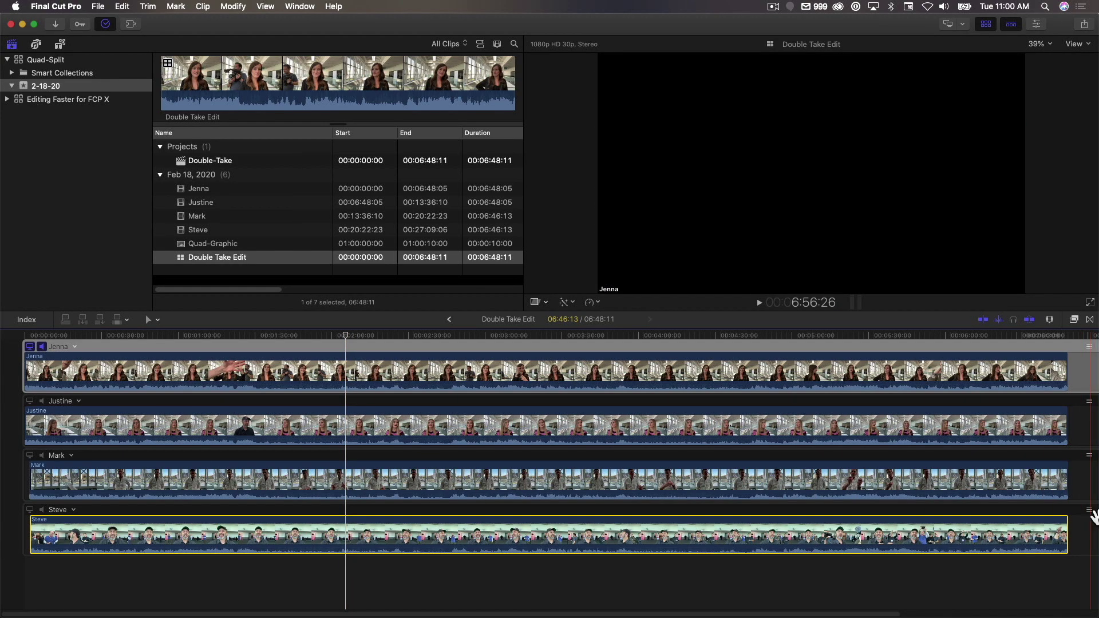
drag(1092, 513, 1092, 381)
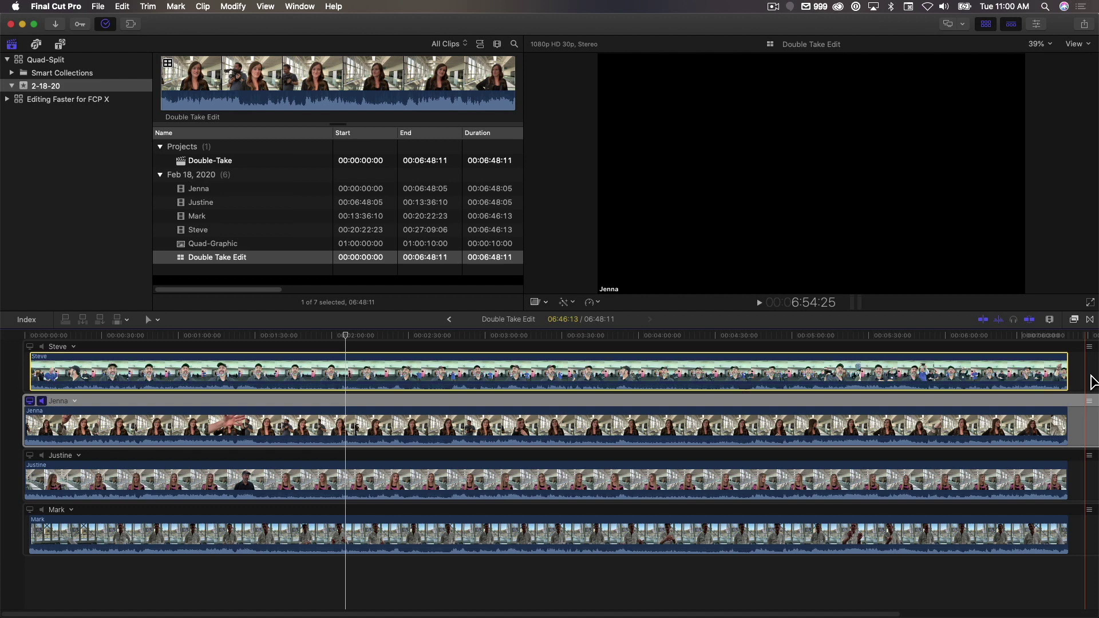
drag(1090, 510, 1092, 426)
drag(815, 598, 719, 385)
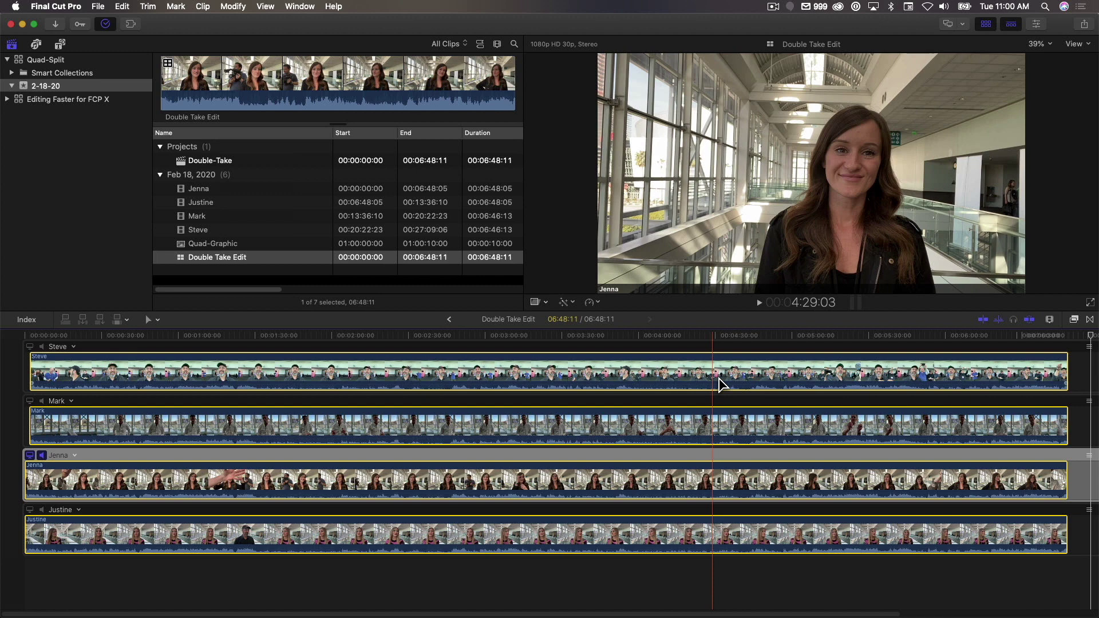
Step: Back in Double-Take, paste the four source clips at the end of Double Take Edit, extending the project to 13:36:22
click(449, 319)
click(793, 424)
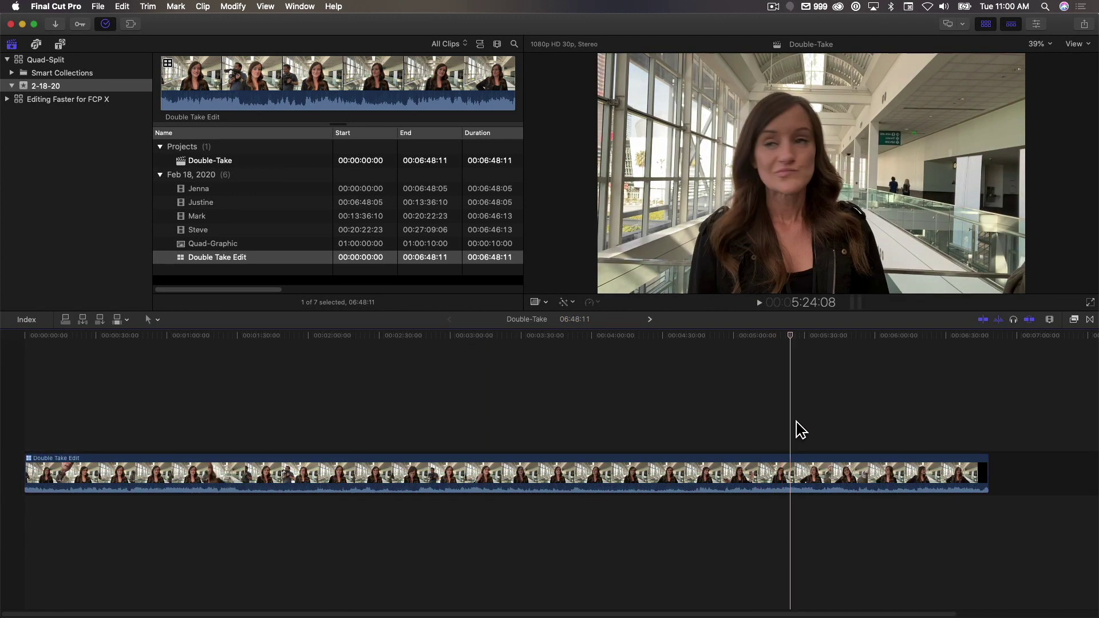
key(super+minus)
key(End)
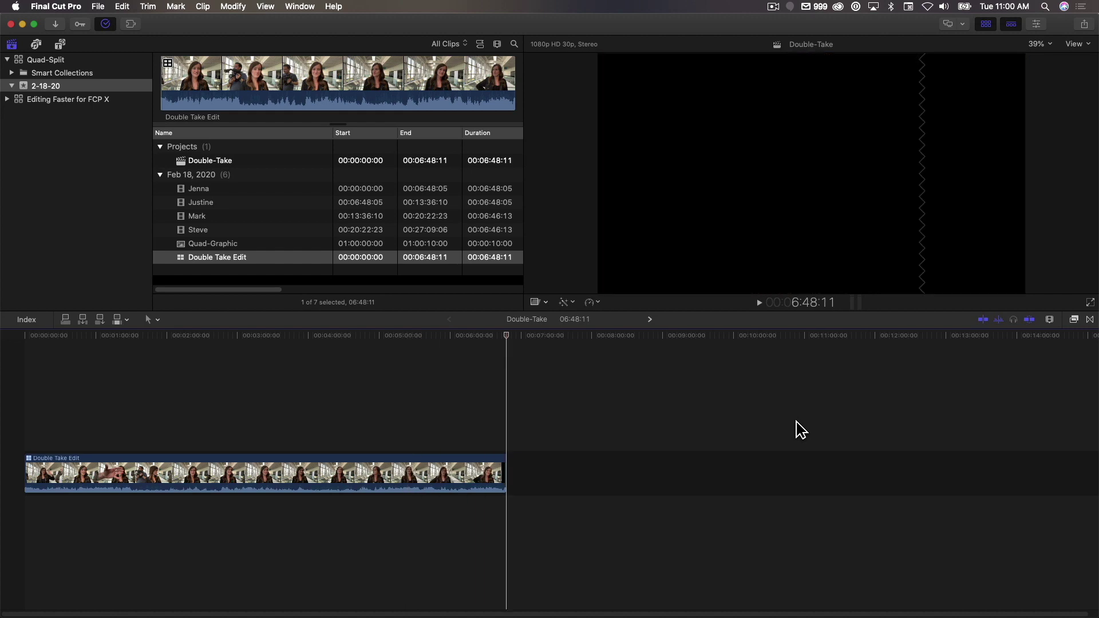
key(super+v)
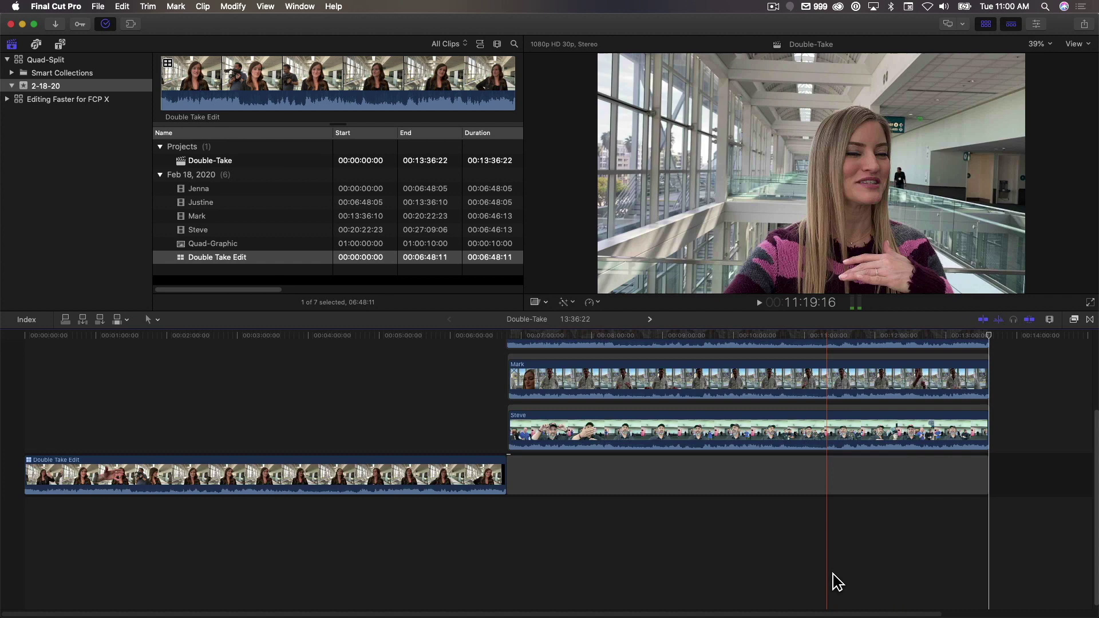
scroll(834, 575, up, 5)
click(770, 349)
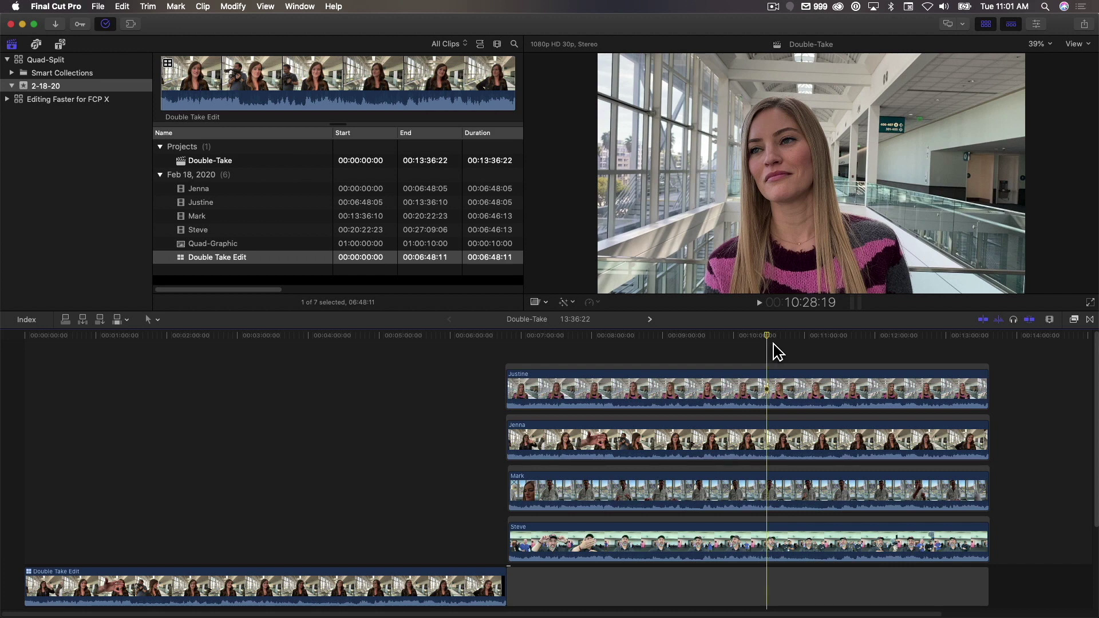
drag(772, 346, 730, 352)
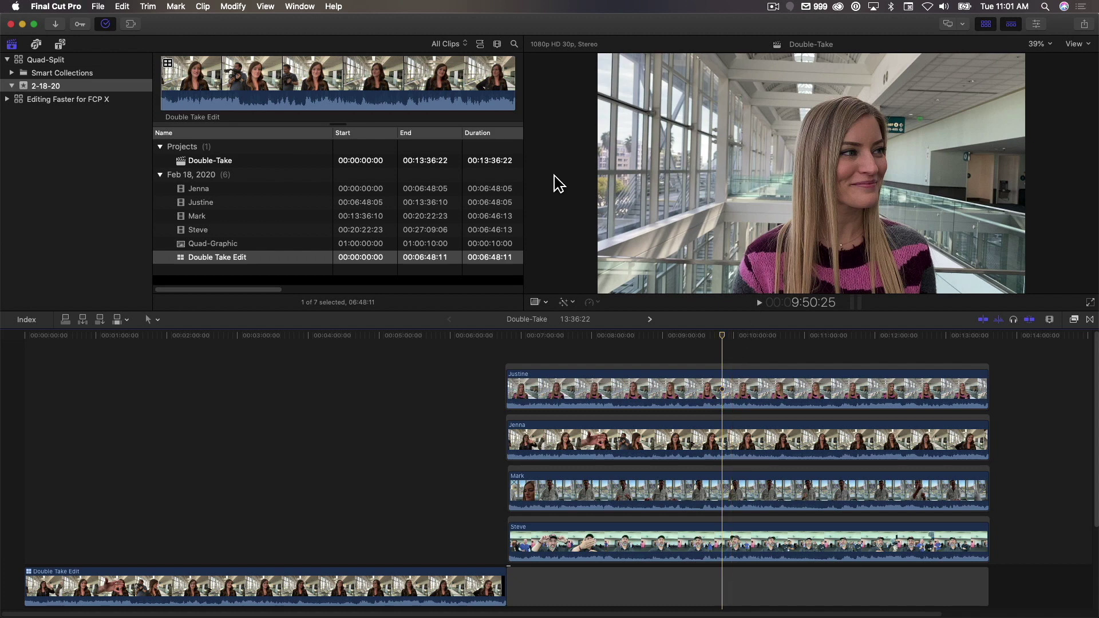
Step: Preview the Quad-Graphic clip to see its four-colour quadrant layout
click(202, 245)
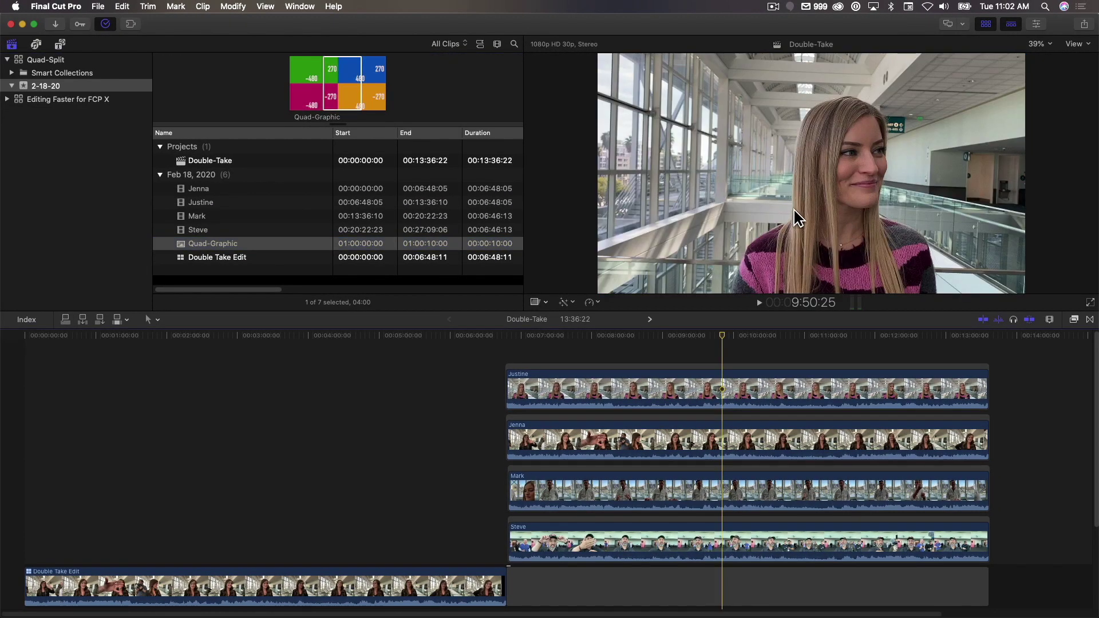
Step: Set the Justine clip's scale to 50%
click(731, 395)
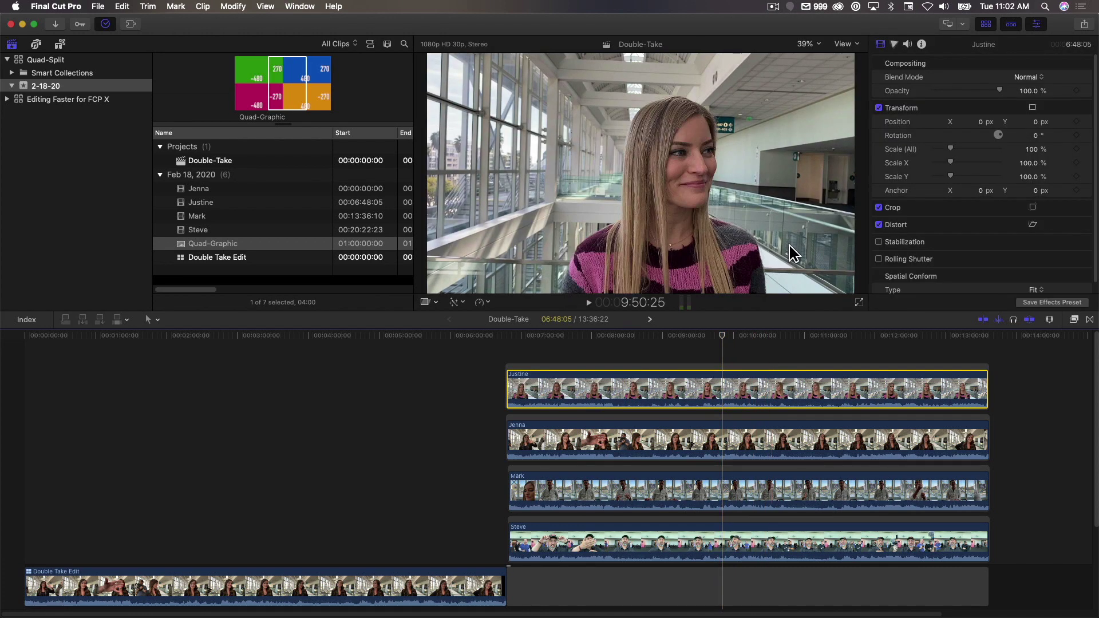
click(1036, 150)
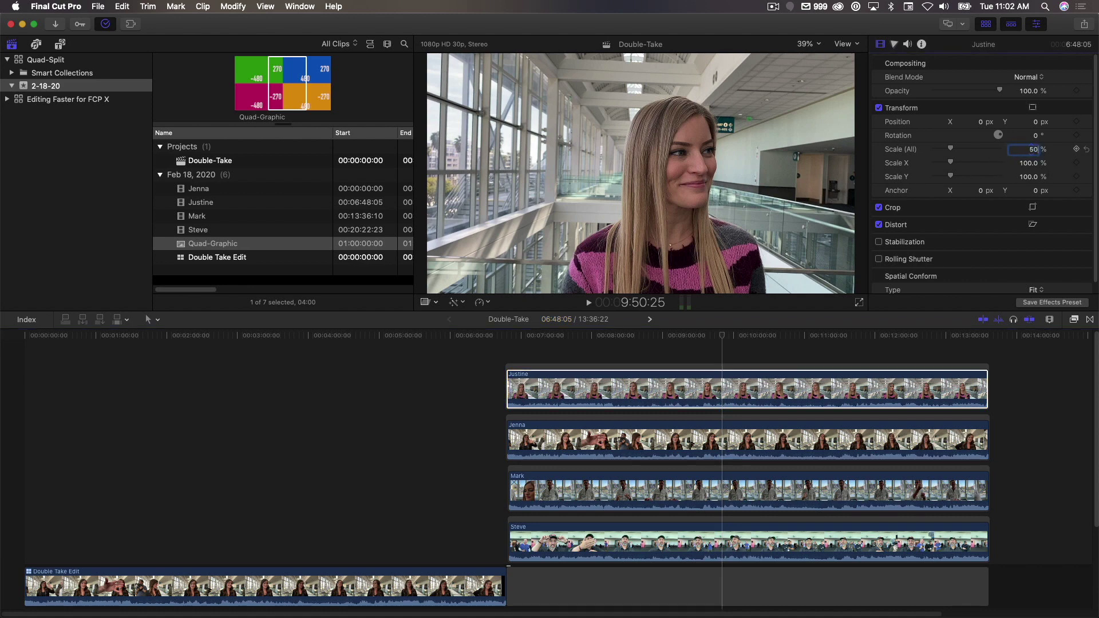
text(50)
key(Return)
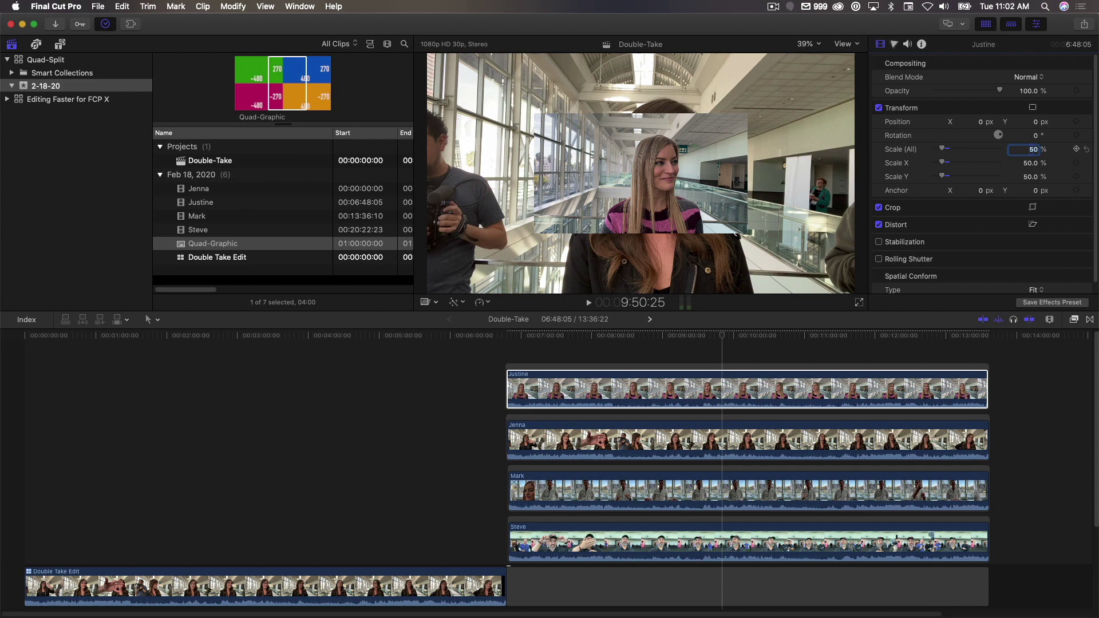
Step: Paste only the Scale attribute onto the Jenna, Mark and Steve clips
click(711, 400)
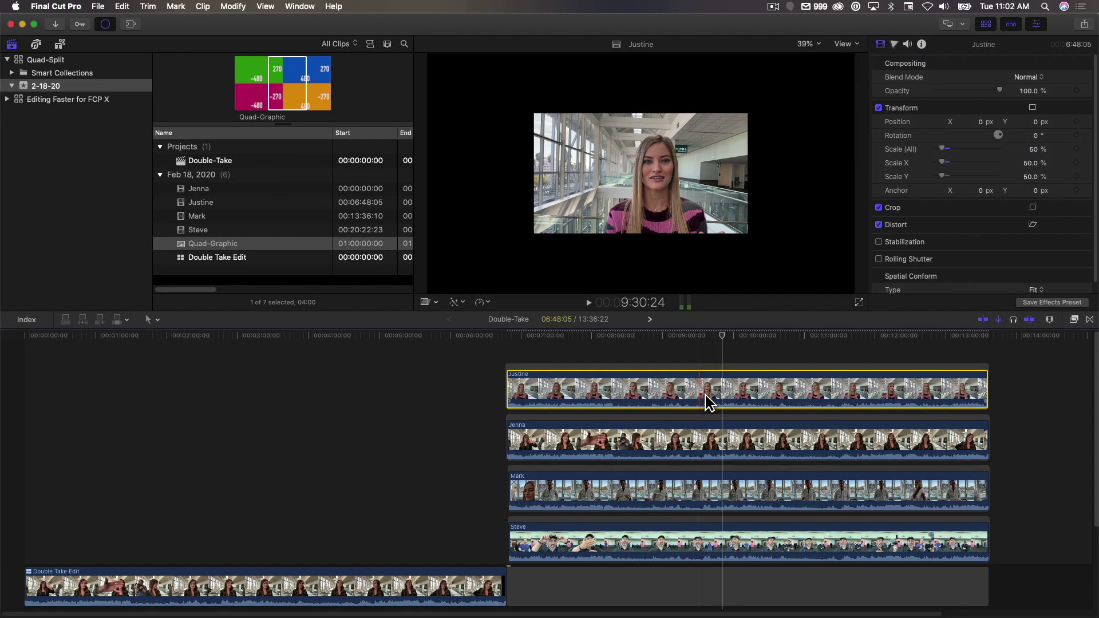
click(731, 451)
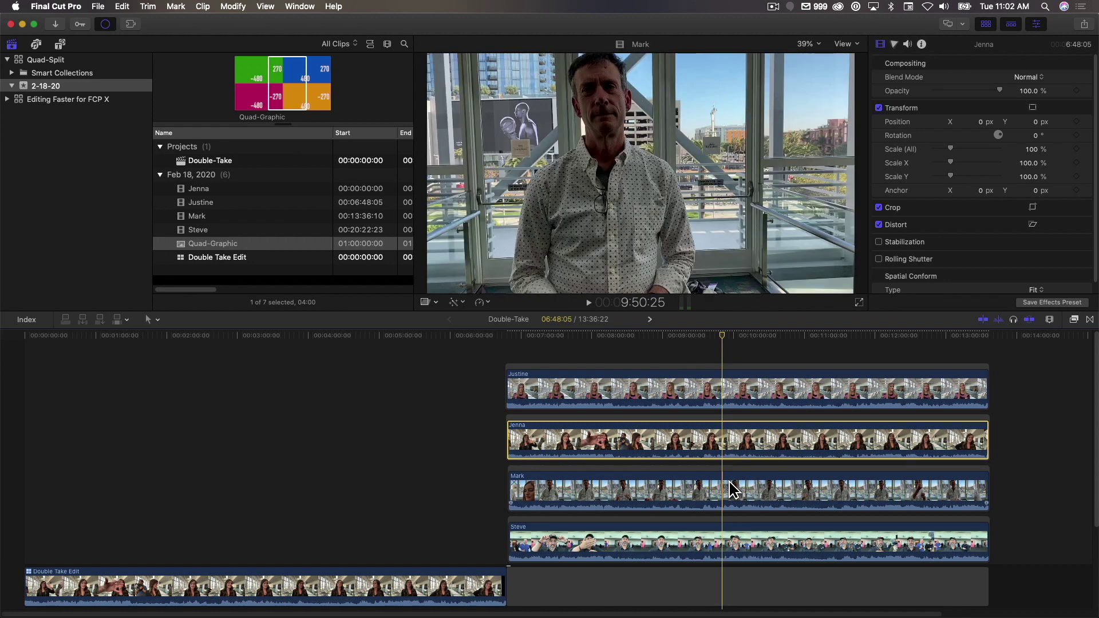
super+click(729, 487)
super+click(725, 555)
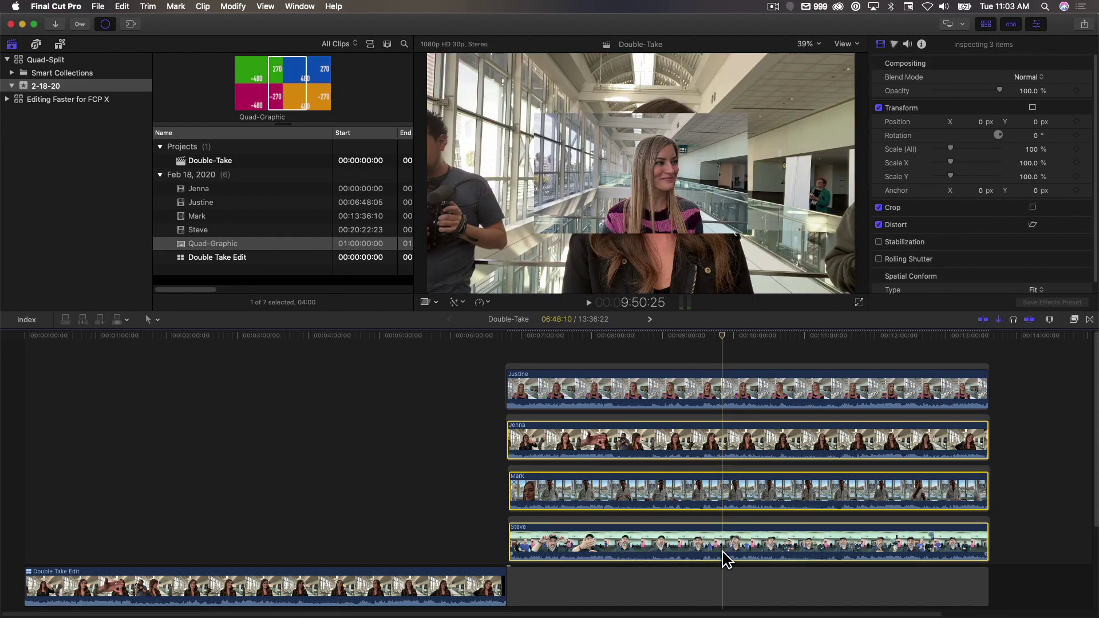
key(super+shift+v)
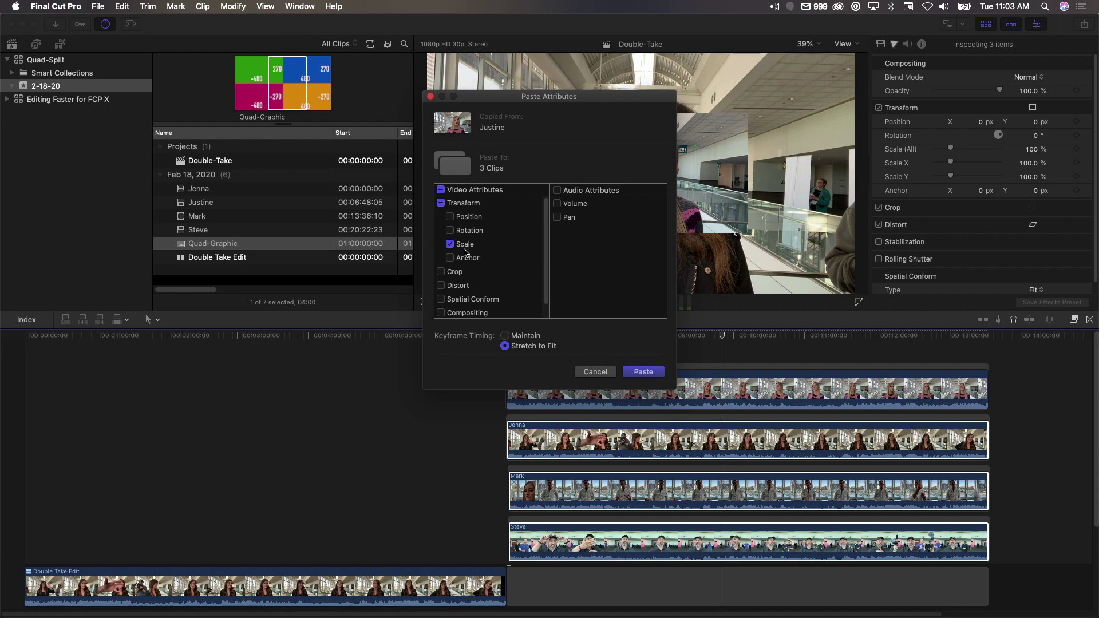
click(655, 374)
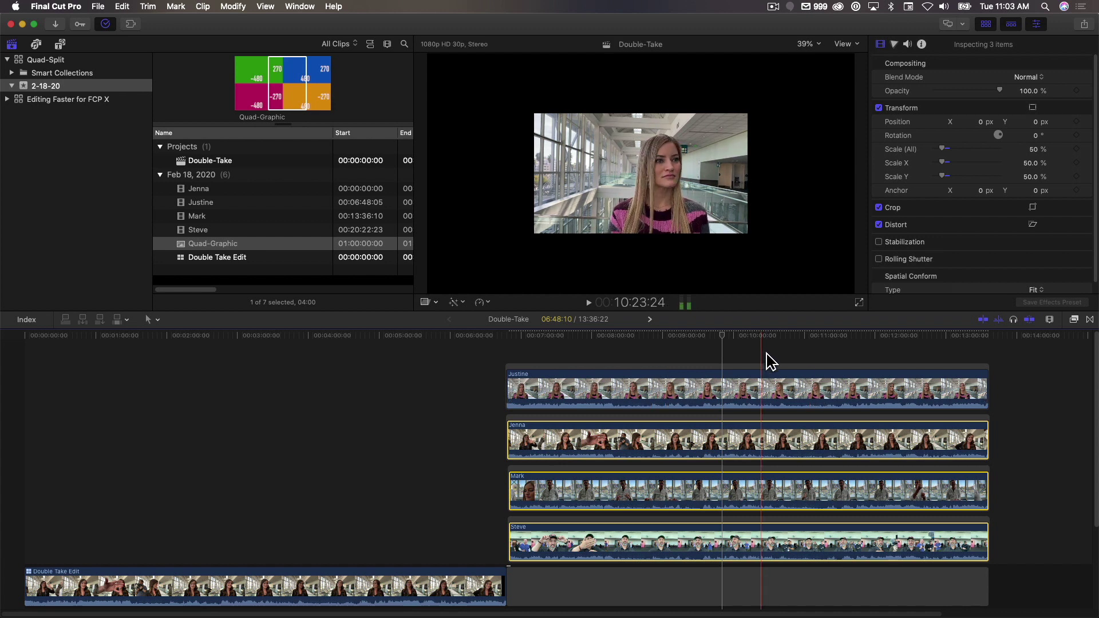
Step: Solo the Justine clip and check the Quad-Graphic for quadrant offsets
click(766, 369)
click(742, 390)
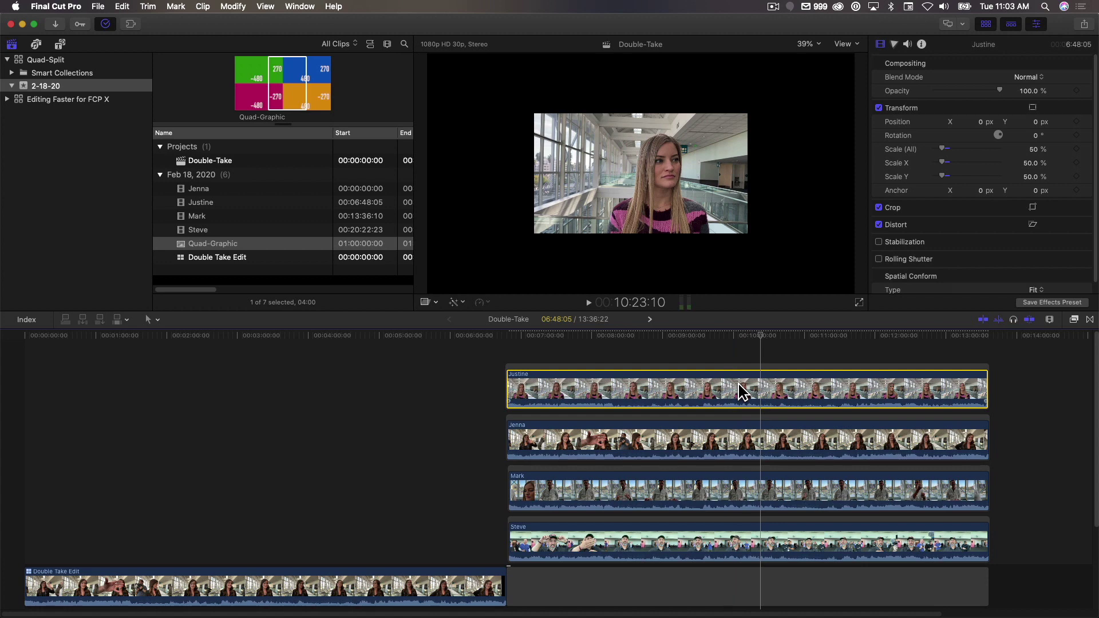
key(super+alt+s)
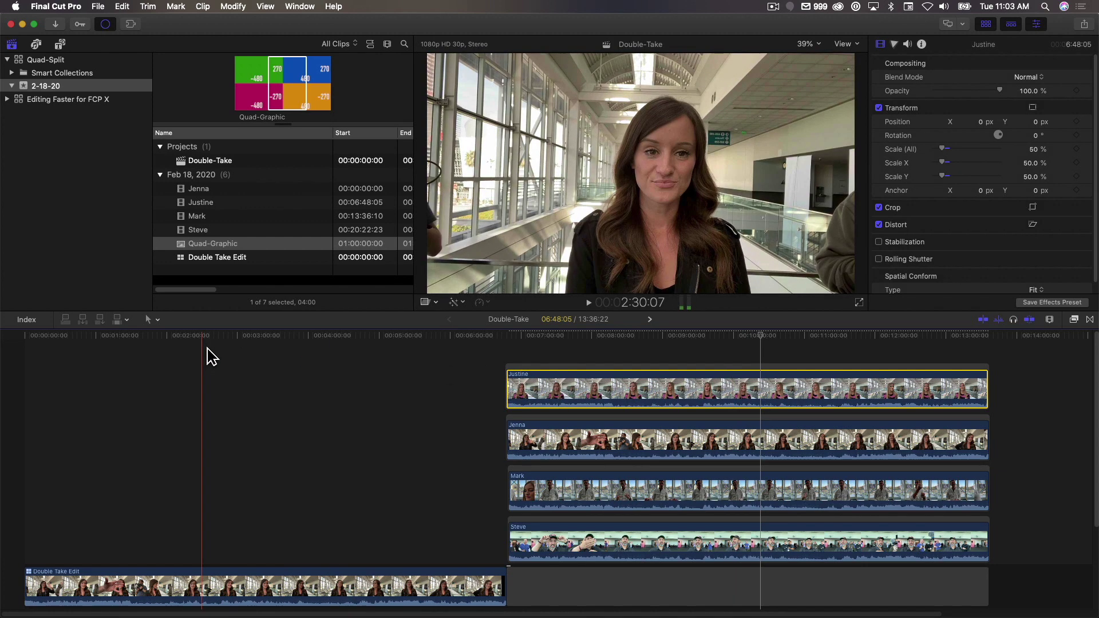
click(201, 245)
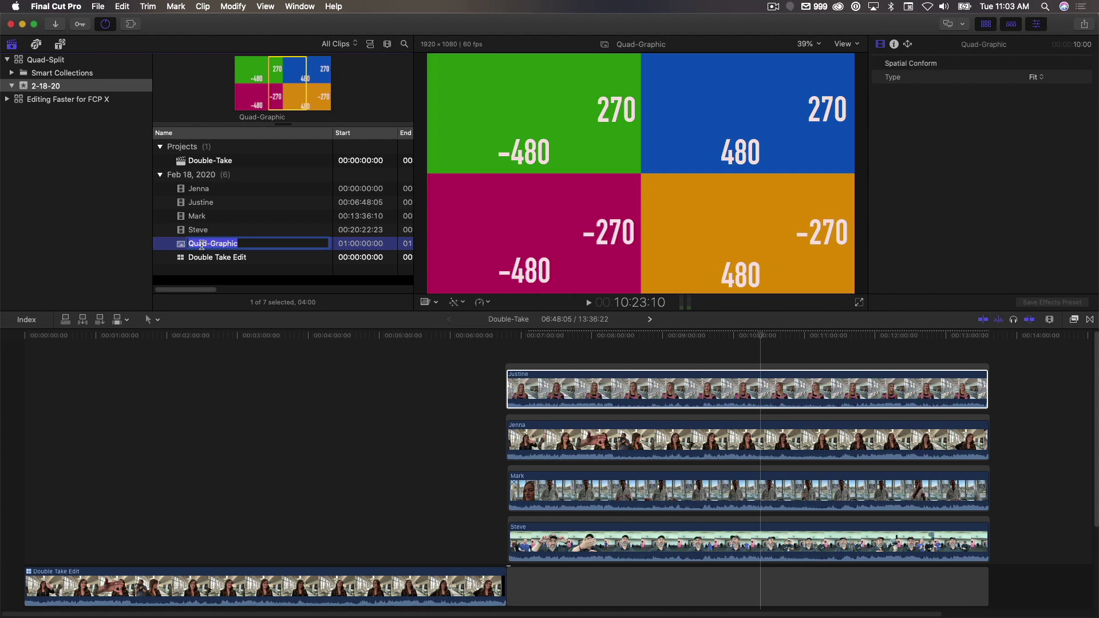
Step: Set the Justine clip's position to X -480, Y 270
click(739, 403)
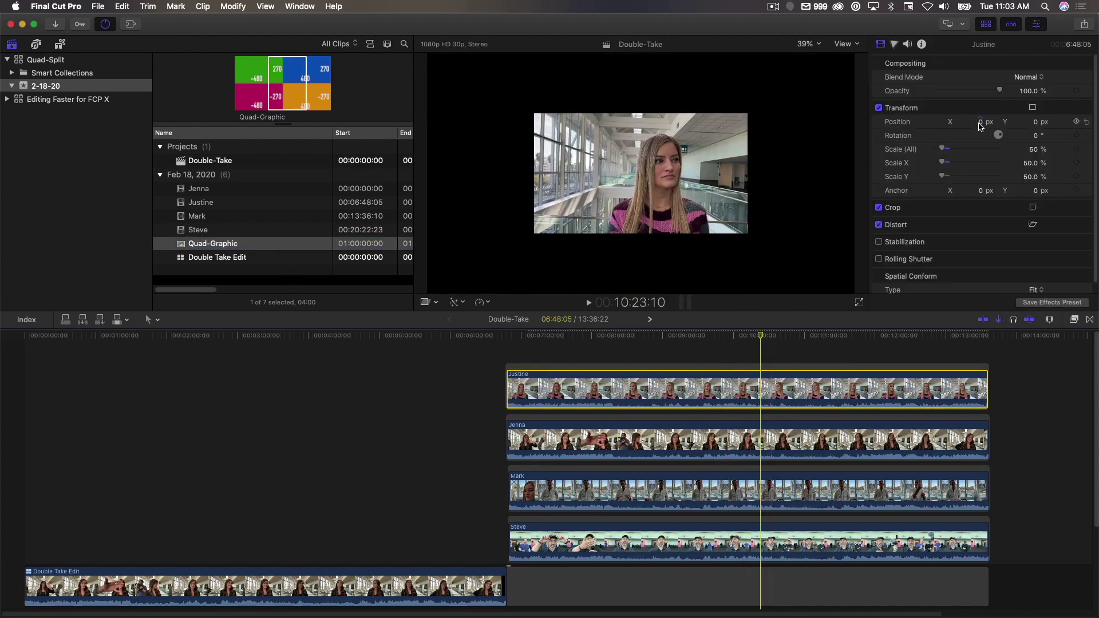
click(980, 123)
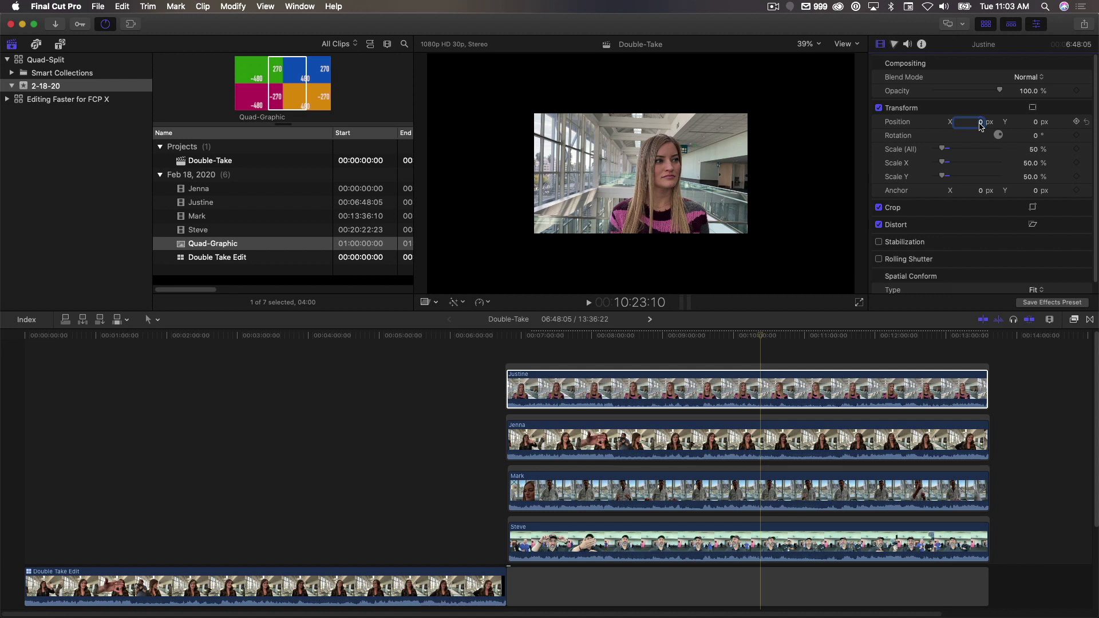
text(-48)
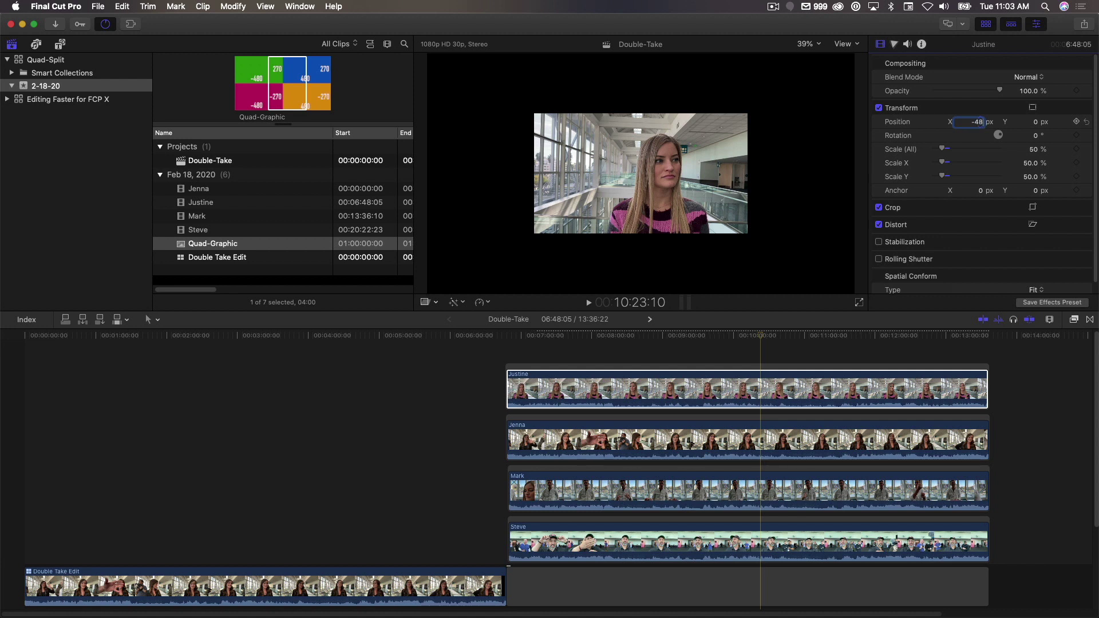
text(0)
key(Tab)
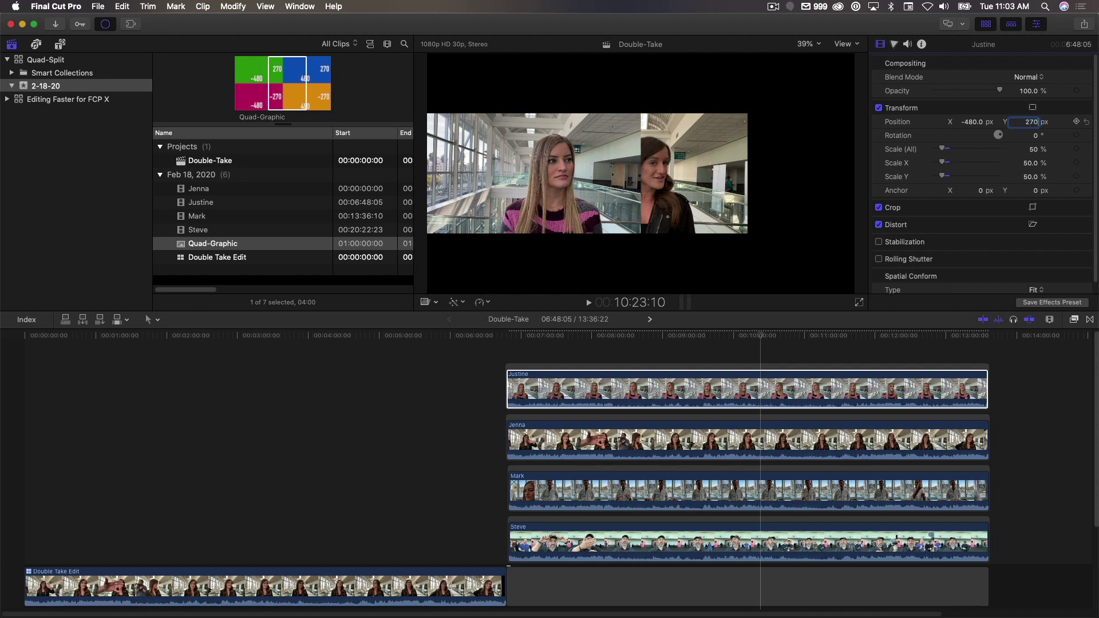
text(270)
key(Return)
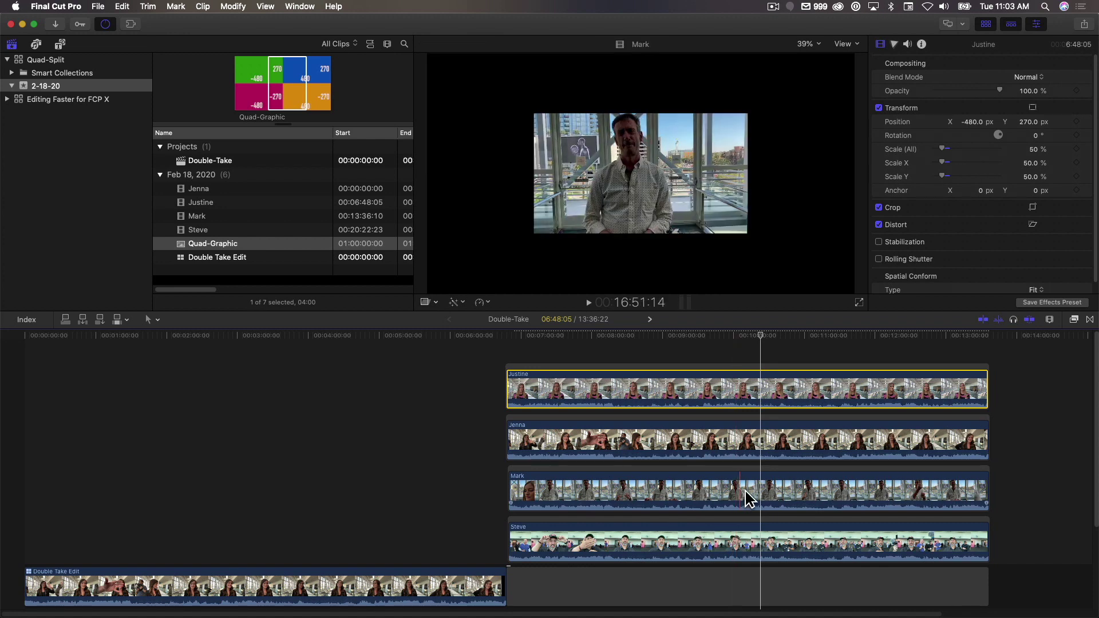
Step: Move the Mark clip to position X 480, Y 270 in the top-right quadrant
click(748, 499)
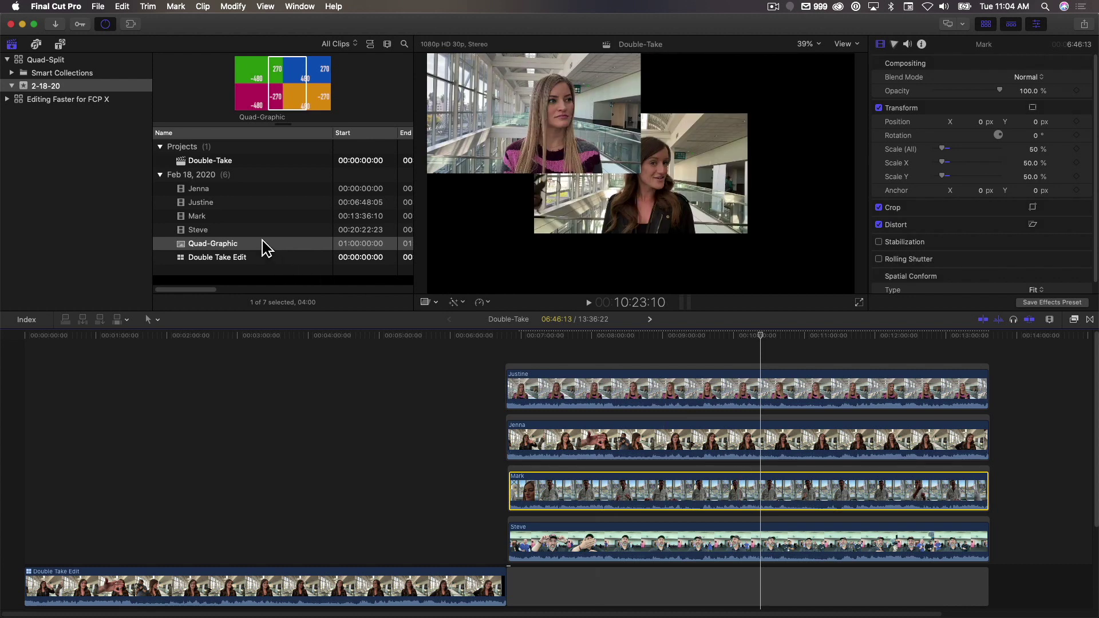
click(217, 243)
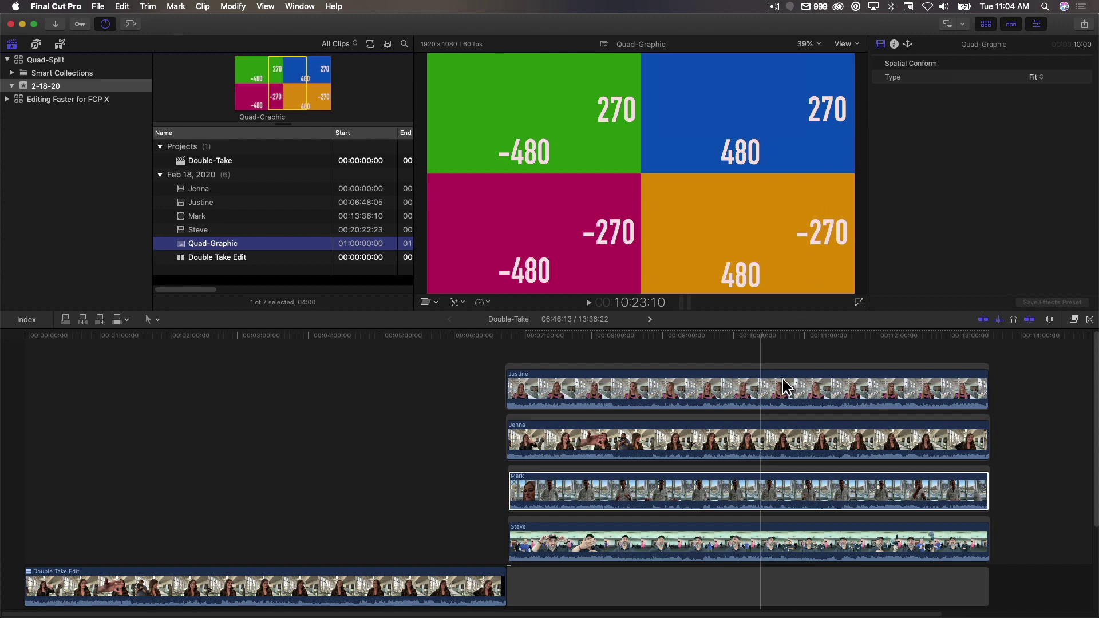
click(776, 499)
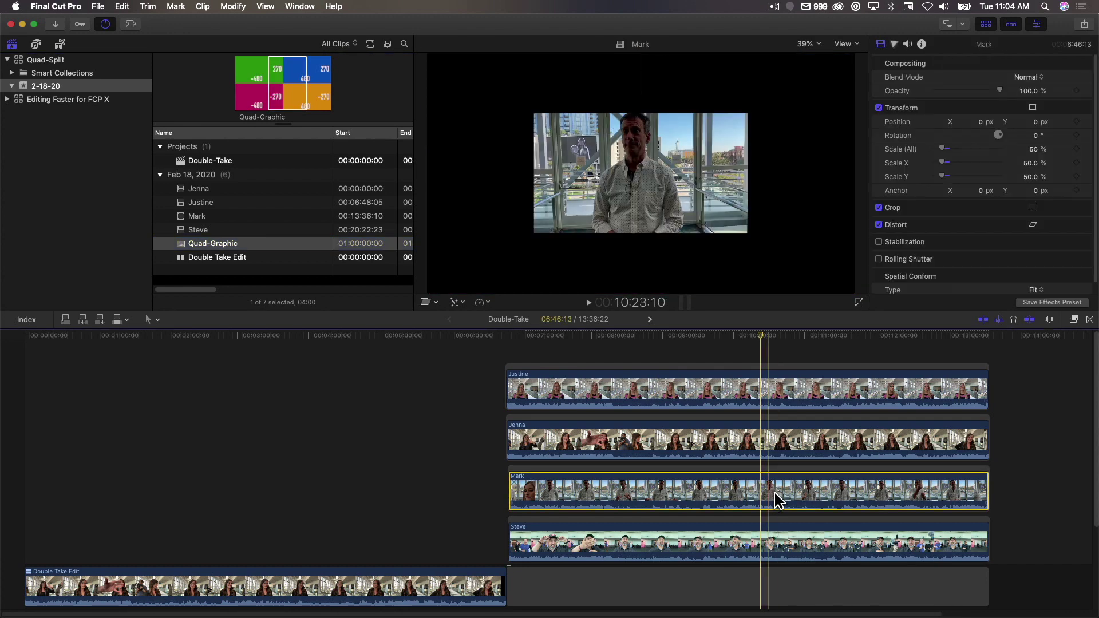
click(983, 124)
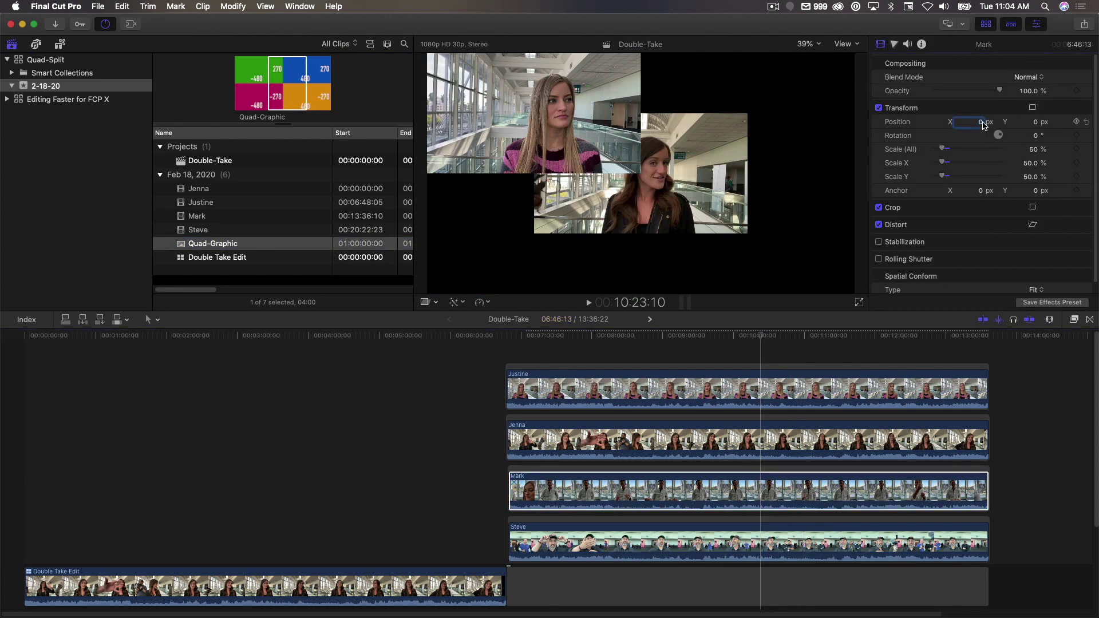
text(480)
key(Tab)
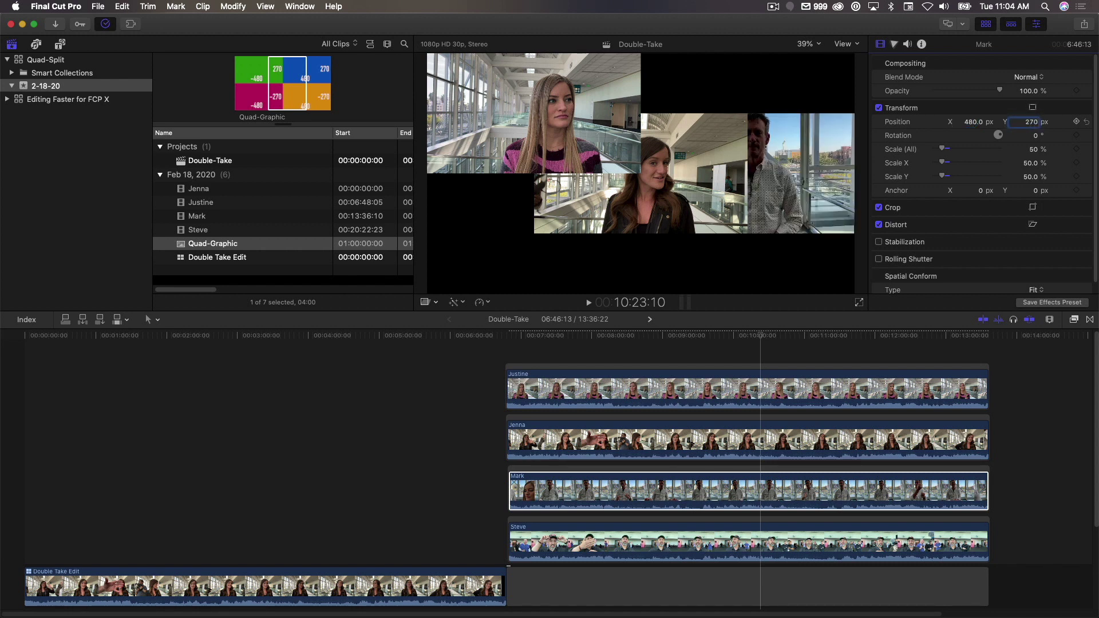
key(Return)
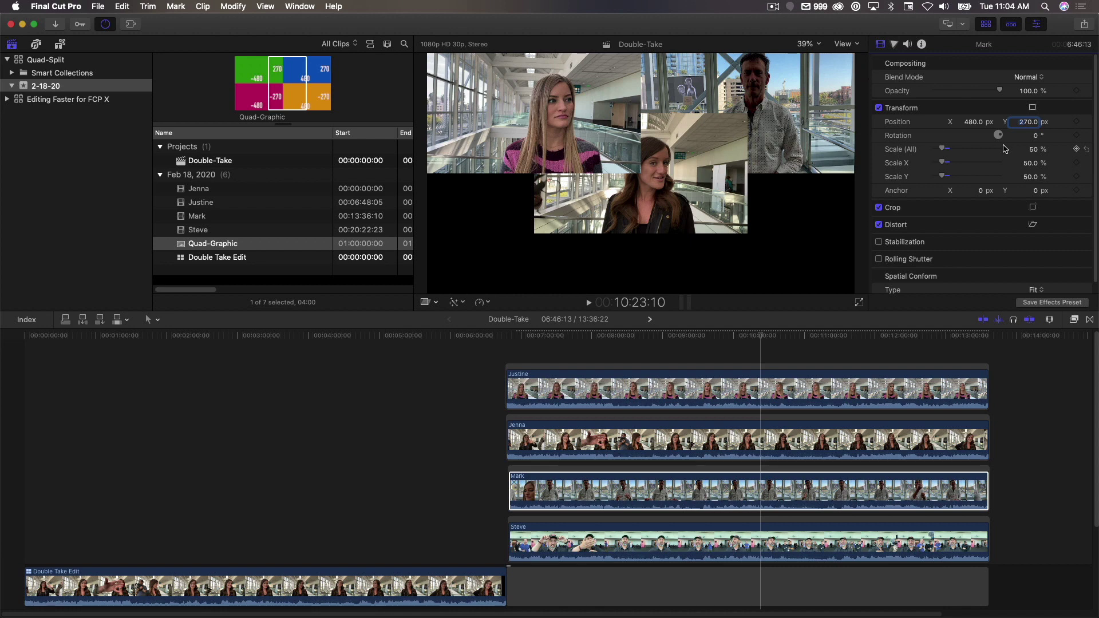
Step: Set the Jenna clip's position to X 480, Y -270 in the bottom-right quadrant
key(Return)
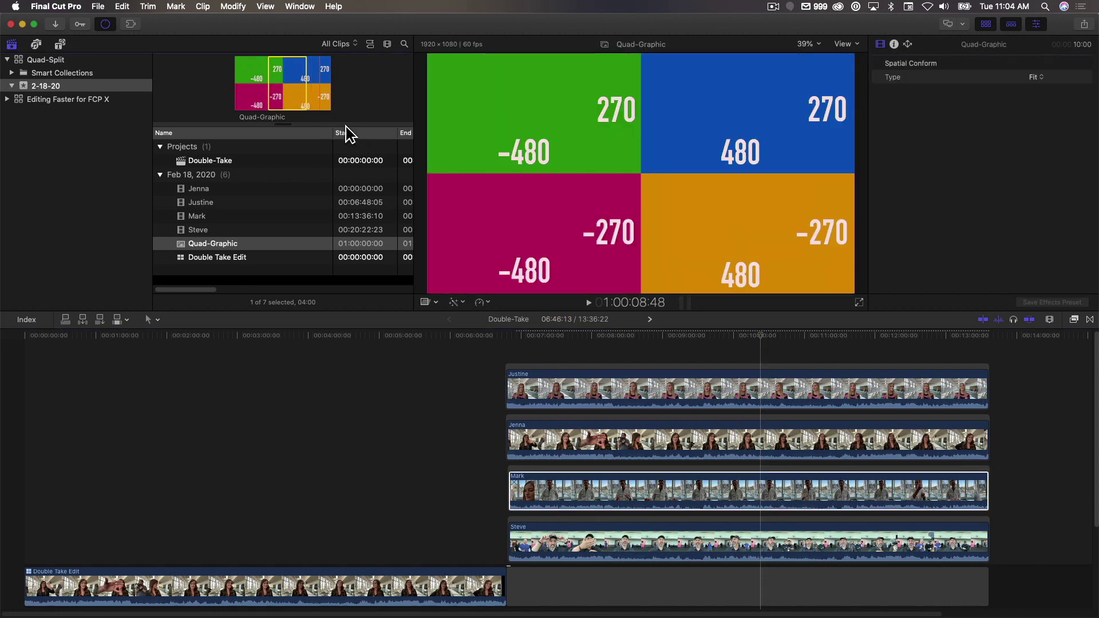
click(739, 455)
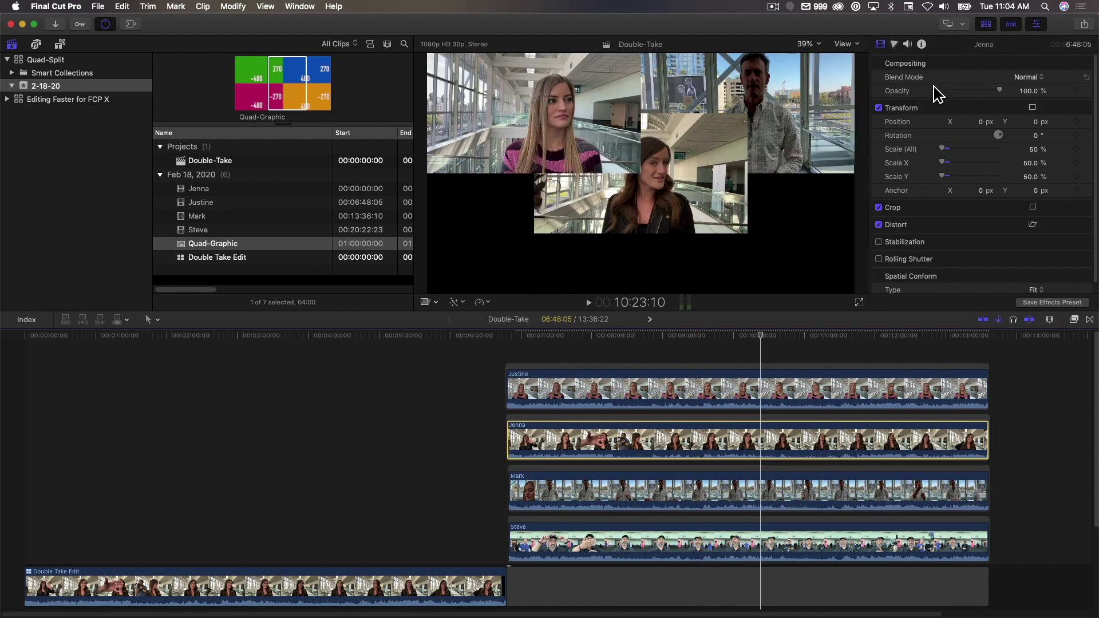
click(980, 123)
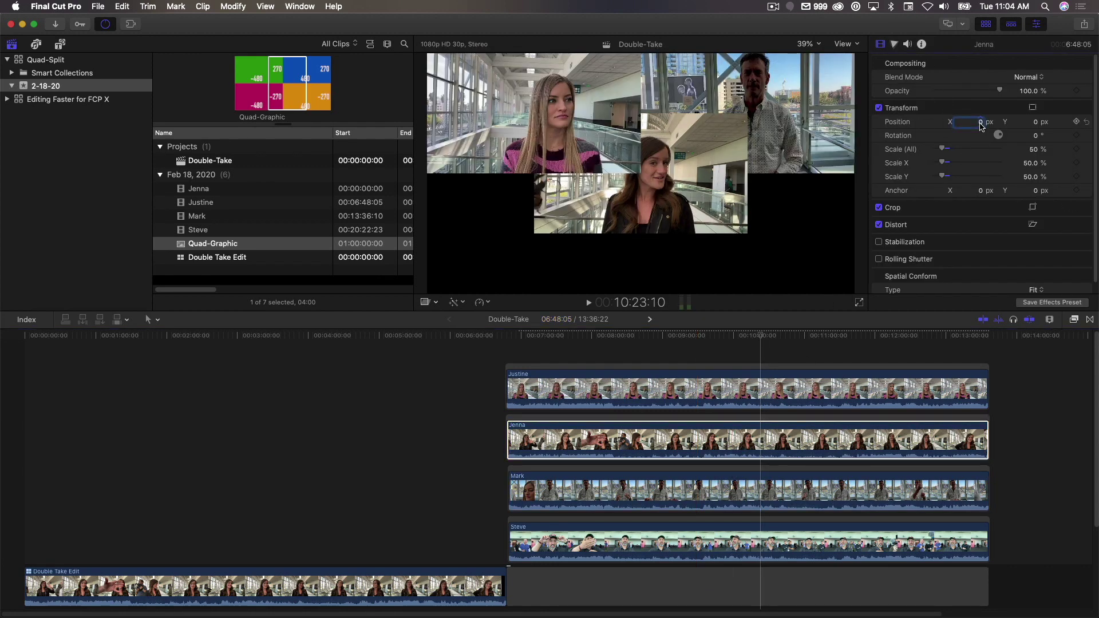
key(Tab)
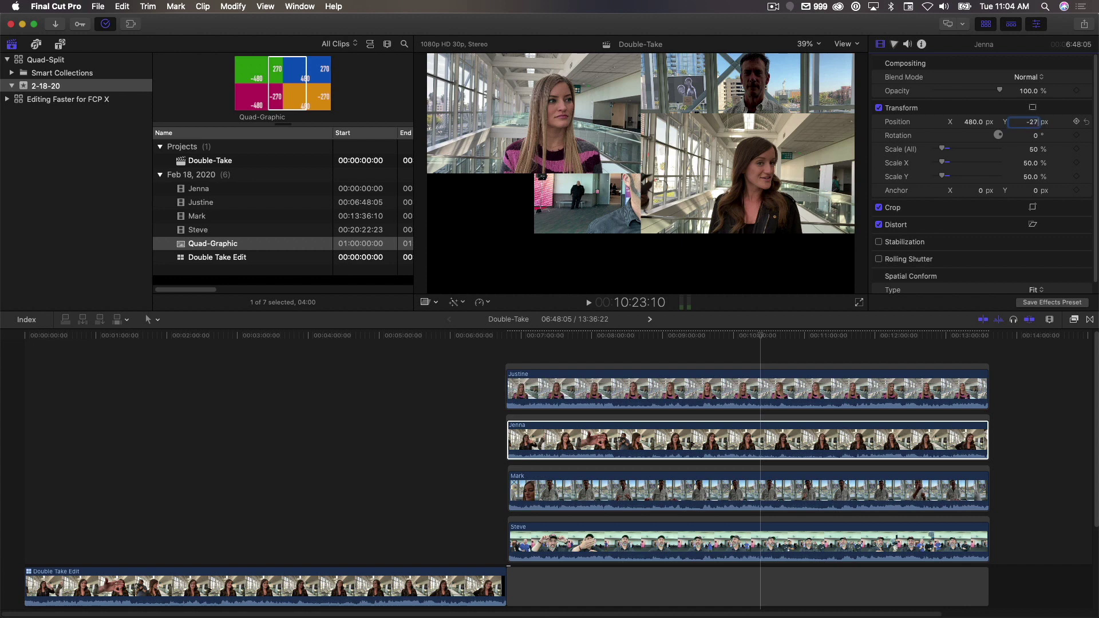
key(Return)
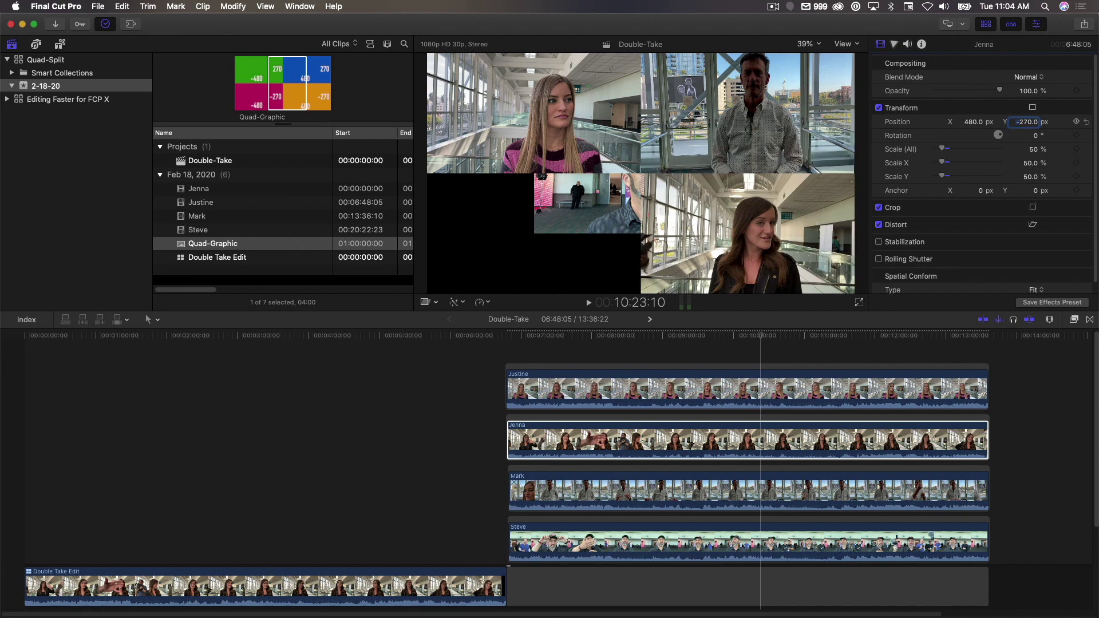
Step: Solo the Steve clip and set its position to X -480, Y -270
click(717, 548)
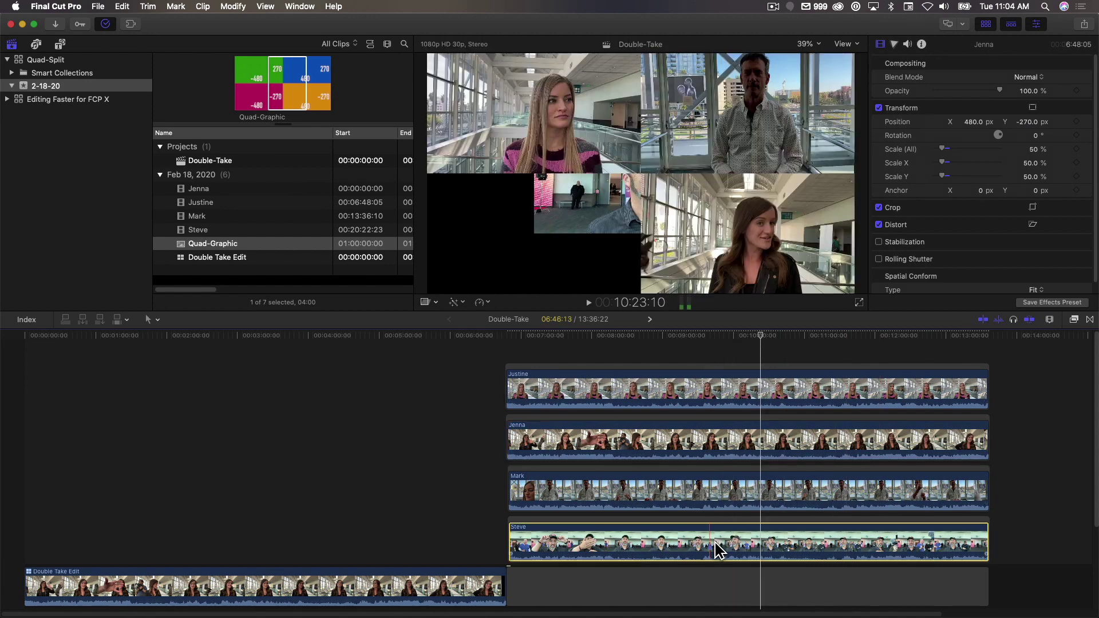
key(s)
click(980, 123)
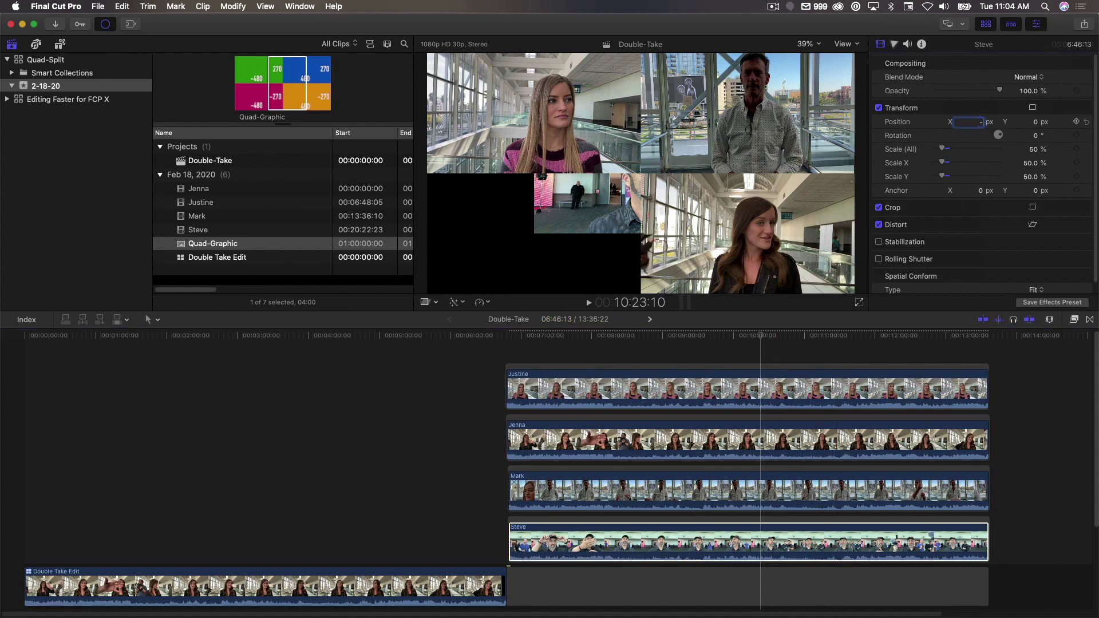
key(Tab)
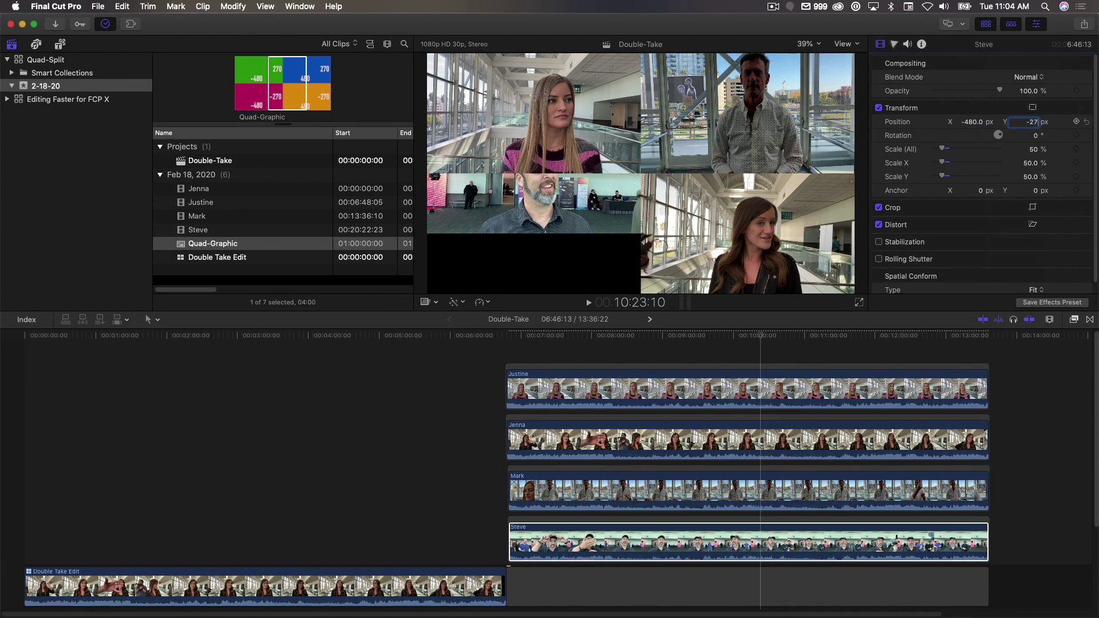
text(-270)
key(Return)
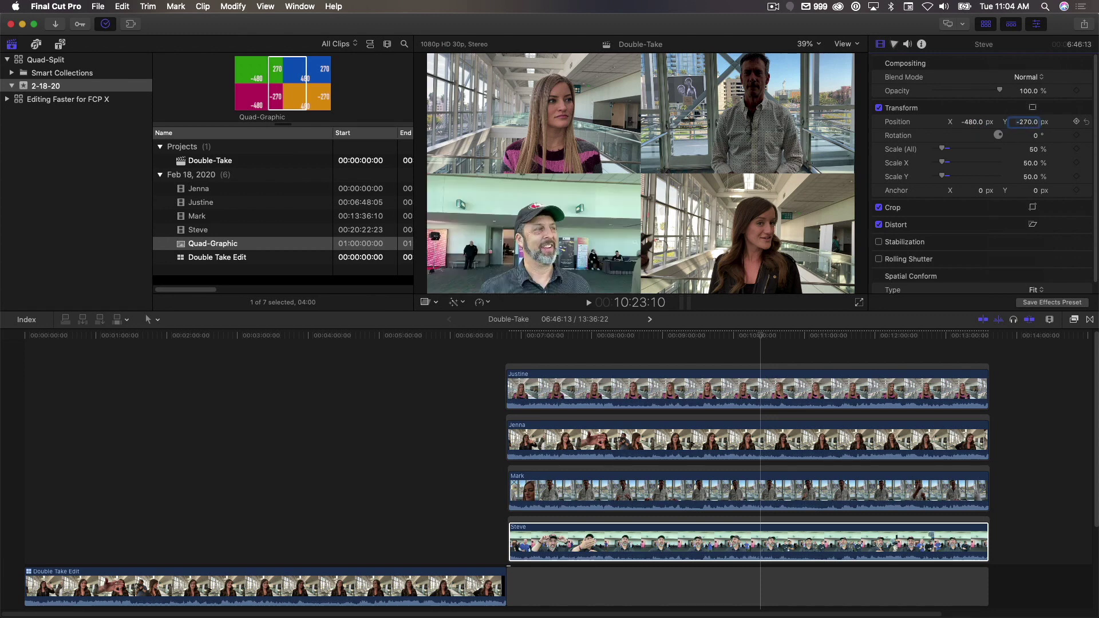
click(687, 361)
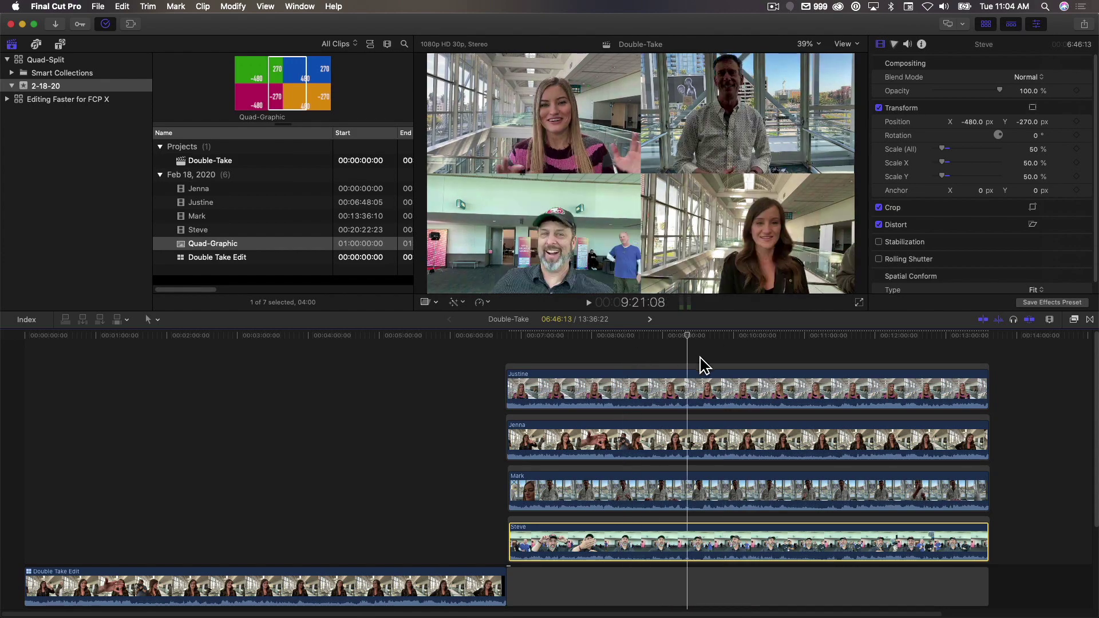
Step: Check the split-screen, then combine the four stacked clips into a compound clip named 'Quad Split'
mouse_move(700, 358)
mouse_down()
mouse_move(847, 363)
mouse_move(632, 356)
mouse_move(710, 356)
mouse_up()
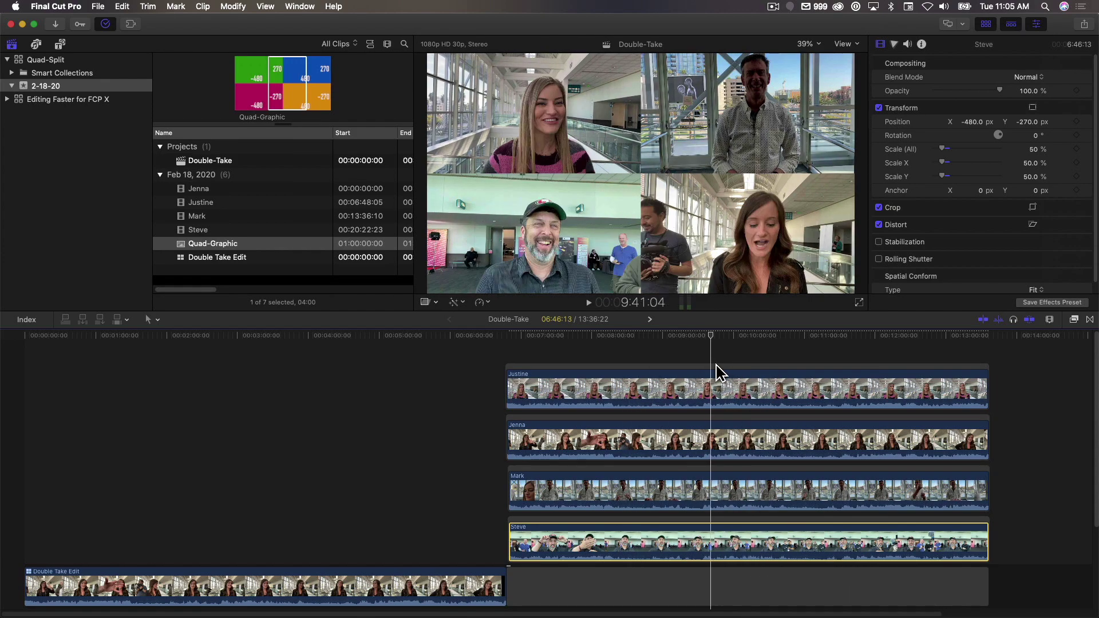
drag(840, 354, 835, 529)
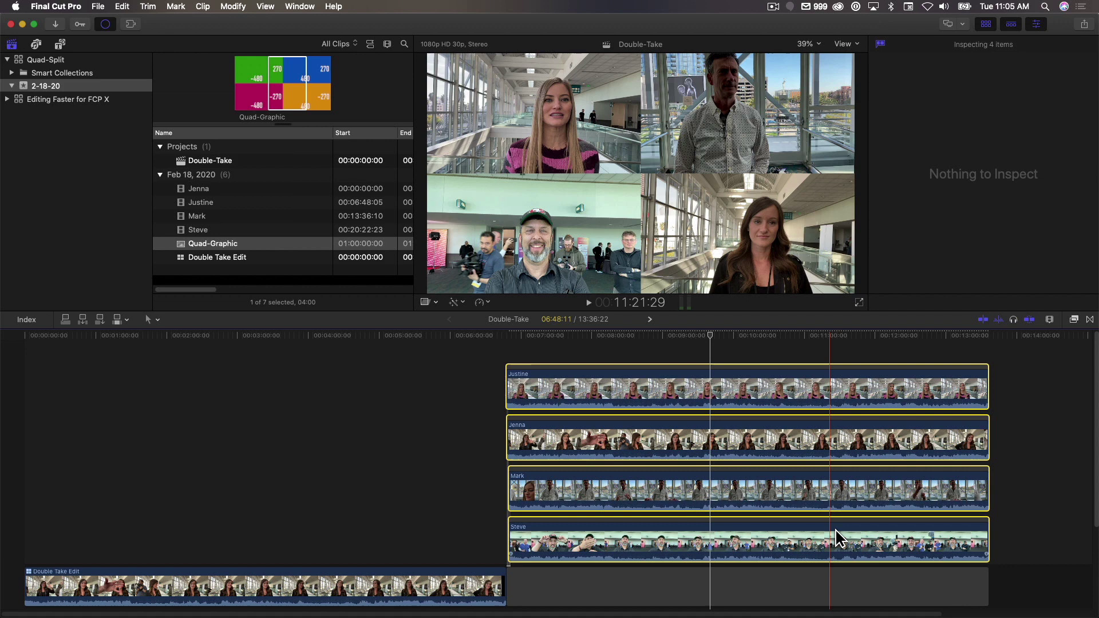
key(alt+g)
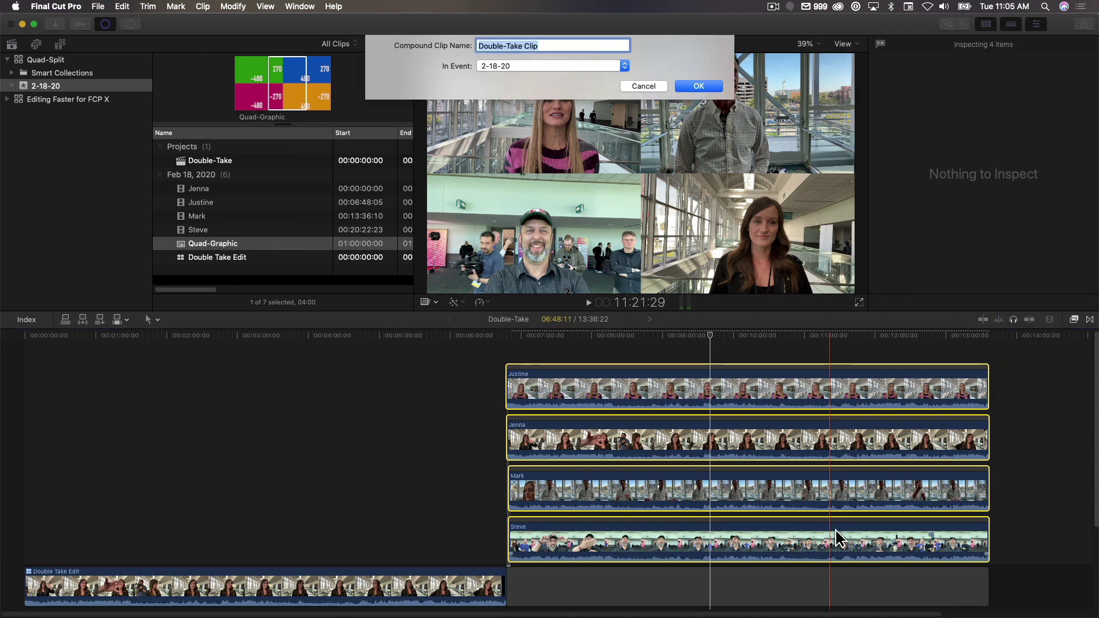
text(Quad)
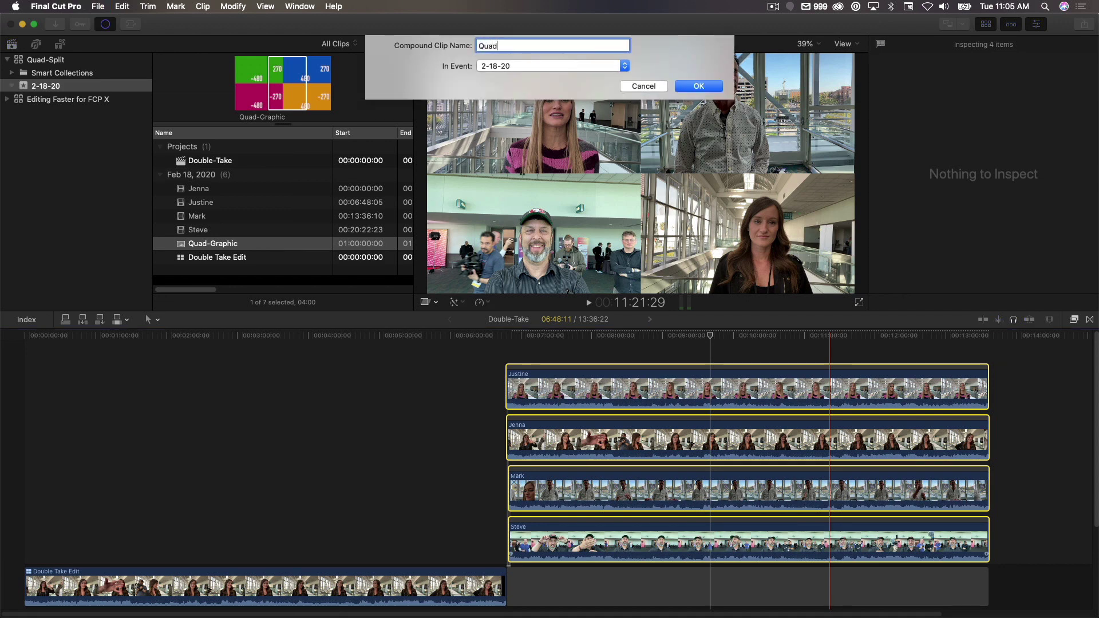
text( Split)
key(Return)
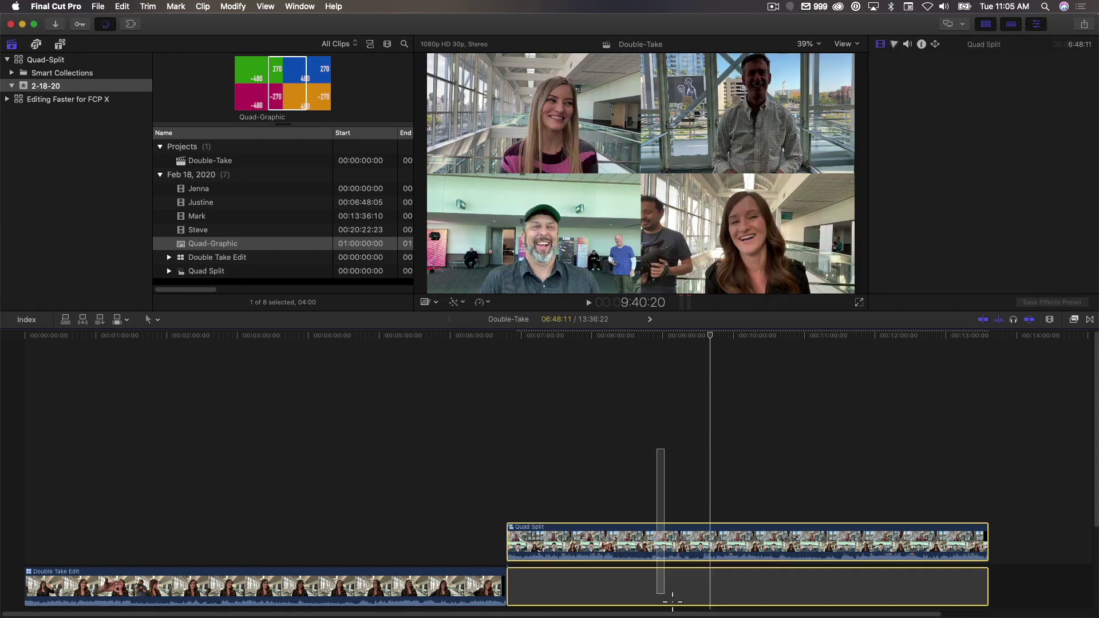
Step: Delete the gap and Quad Split clip from the project and fit the edit to the timeline
click(672, 603)
key(Delete)
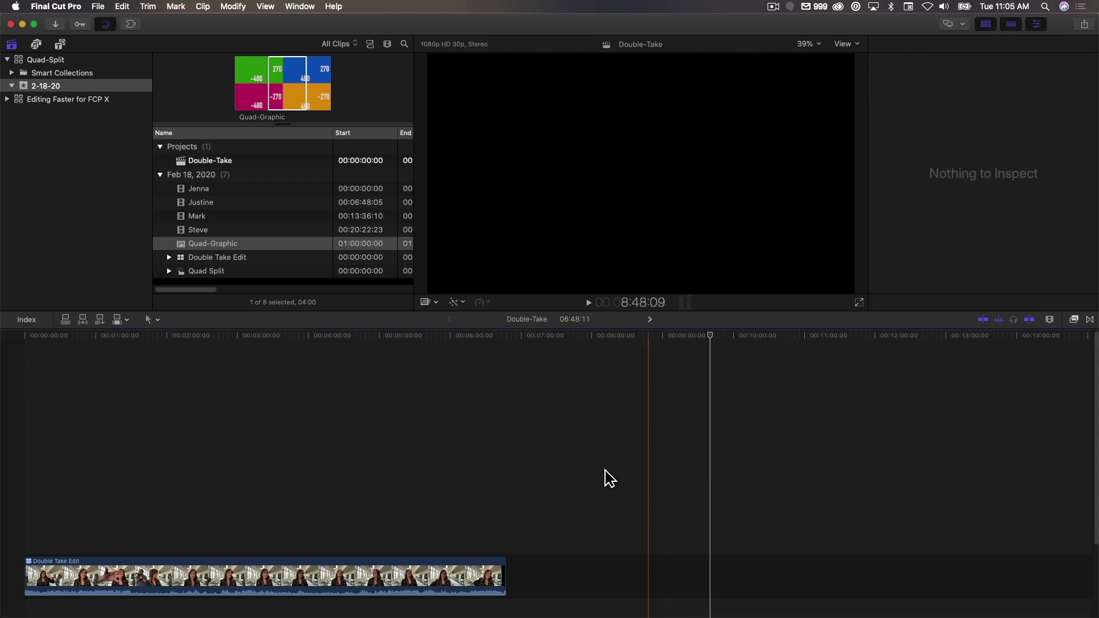
key(shift+z)
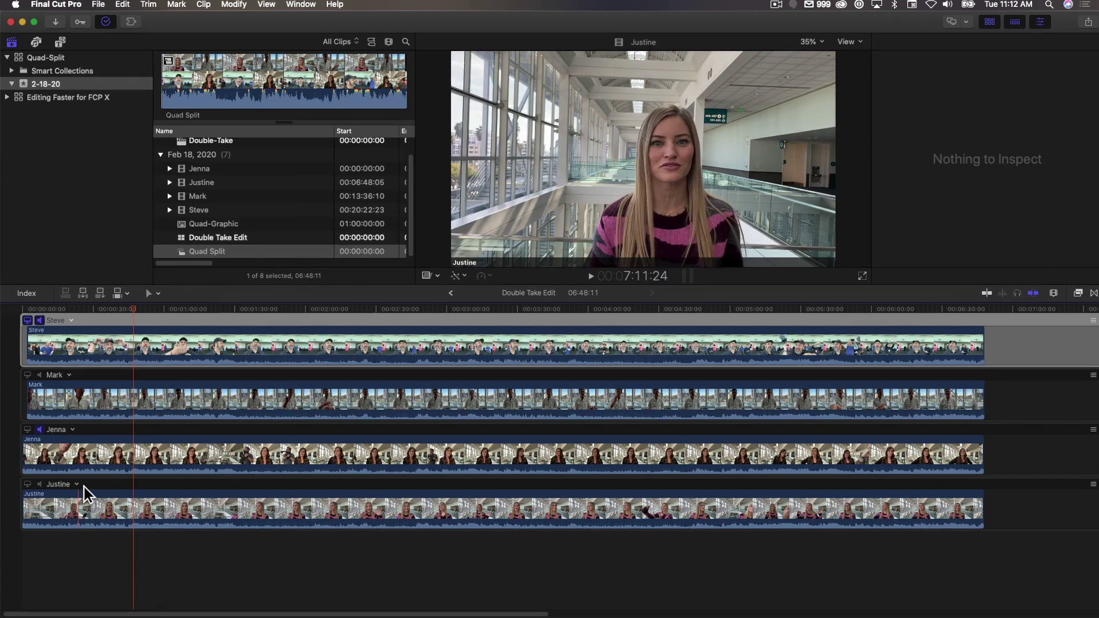
Step: Add a new angle named 'Quad Split' and drop the Quad Split compound clip into it
right_click(83, 486)
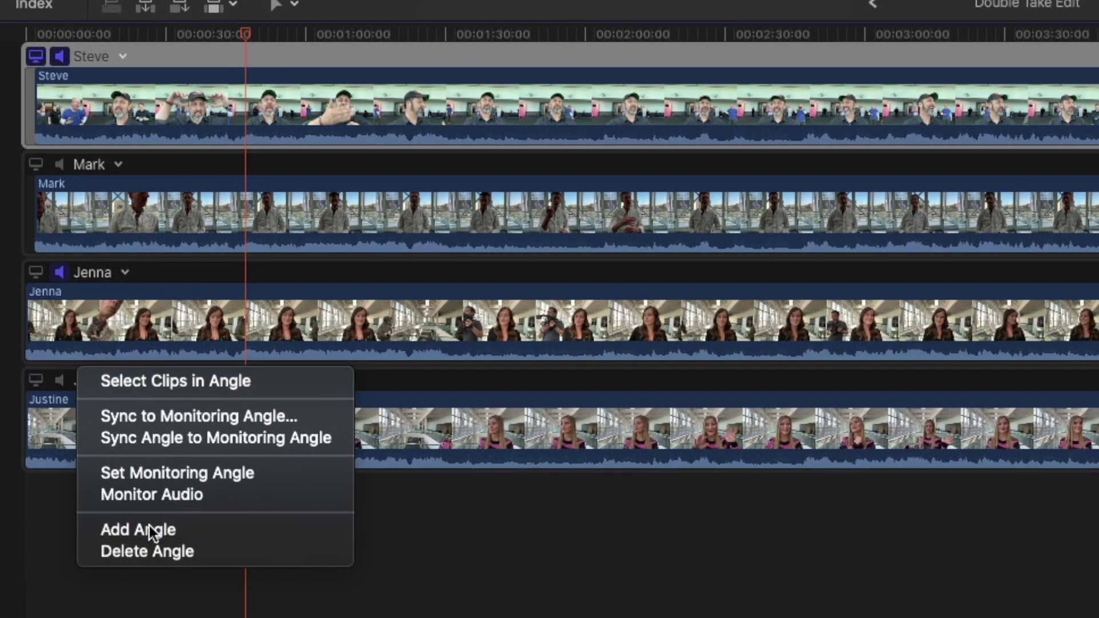
click(149, 529)
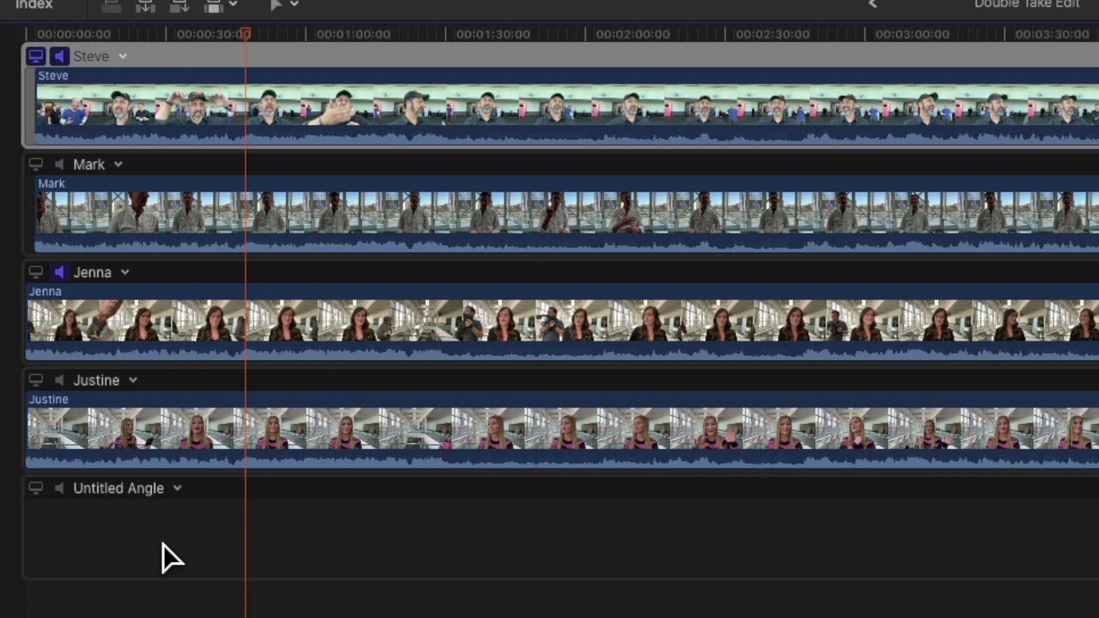
click(150, 486)
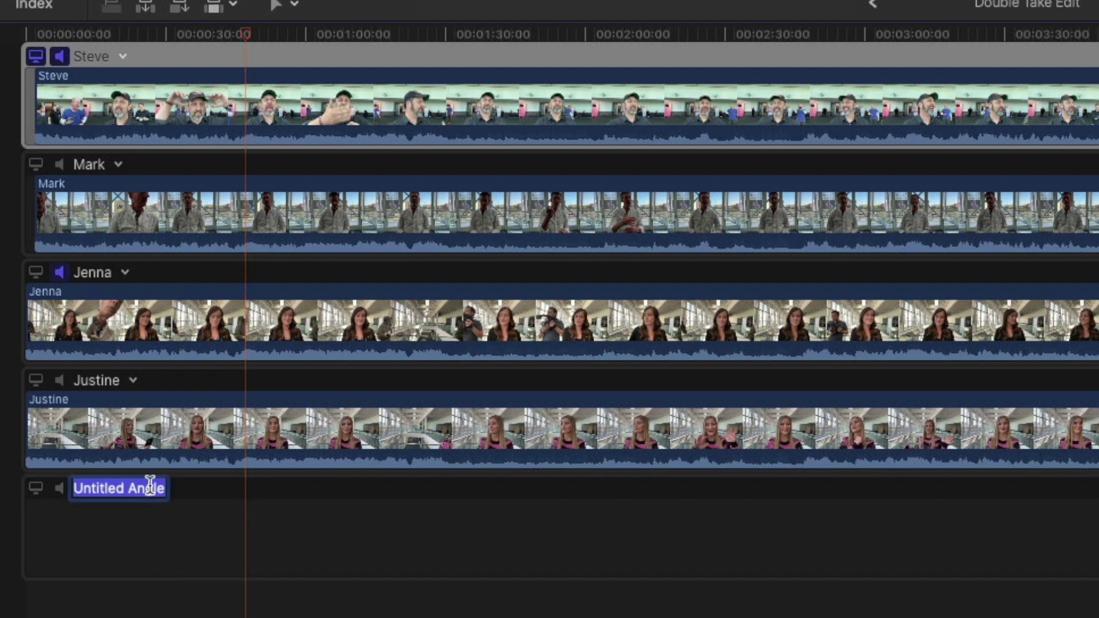
text(Q)
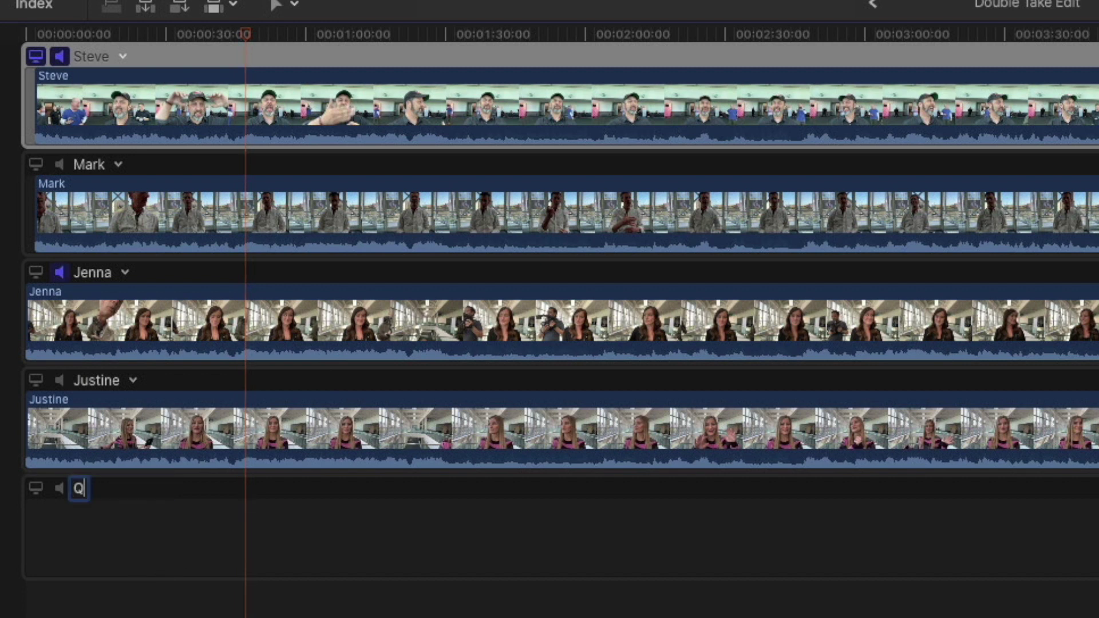
text(uad Split)
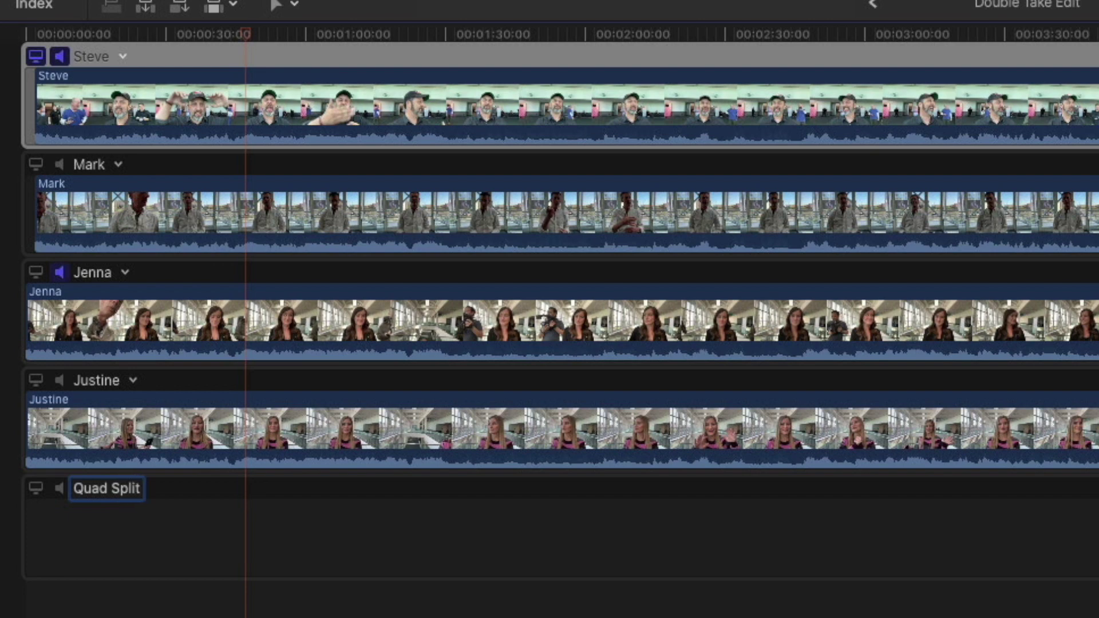
key(Return)
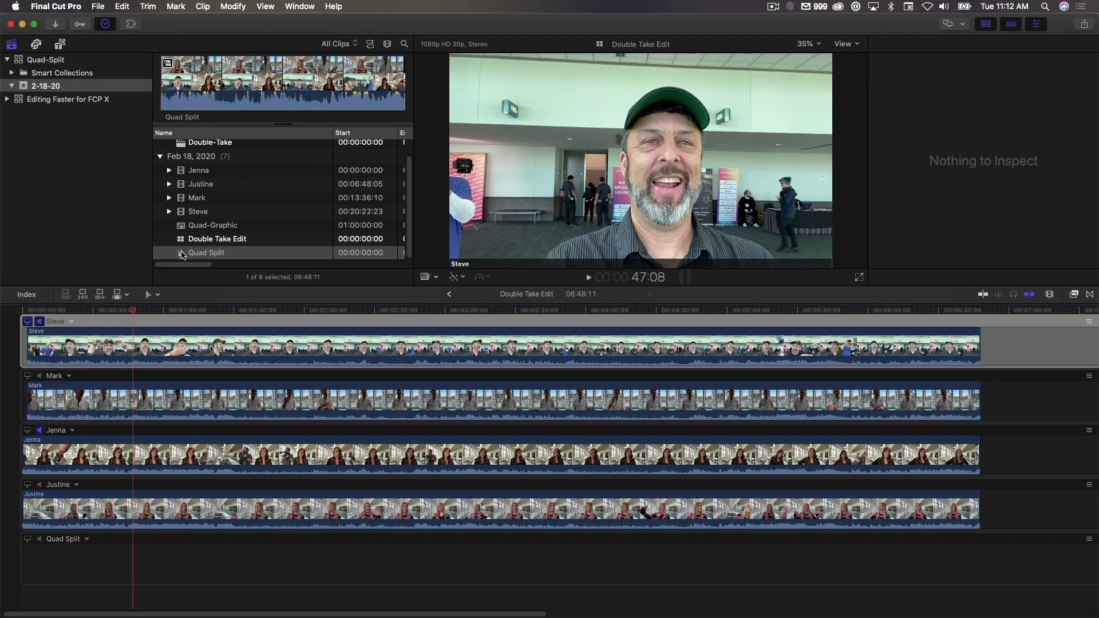
drag(180, 254, 80, 564)
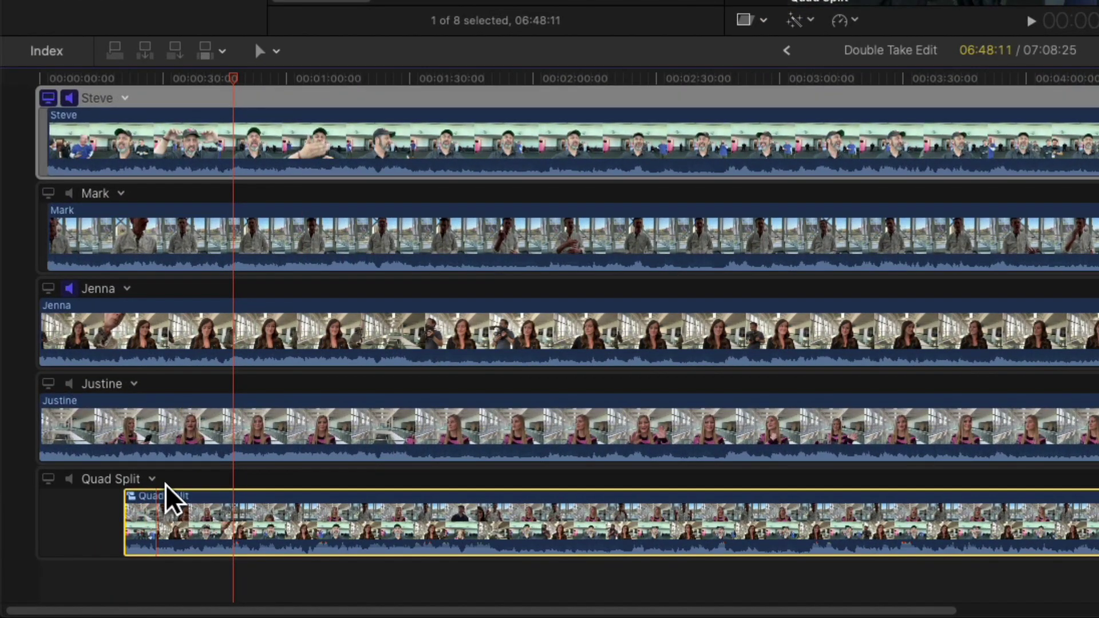
Step: Make the green-cap angle the monitoring angle and sync the Quad Split clip to it
click(154, 481)
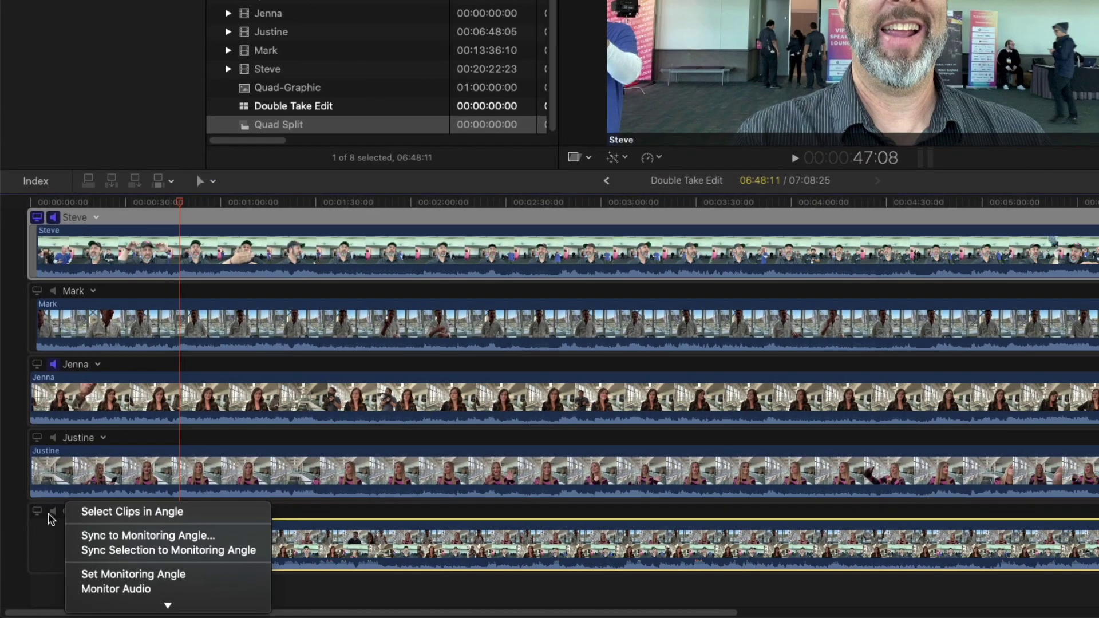
click(50, 519)
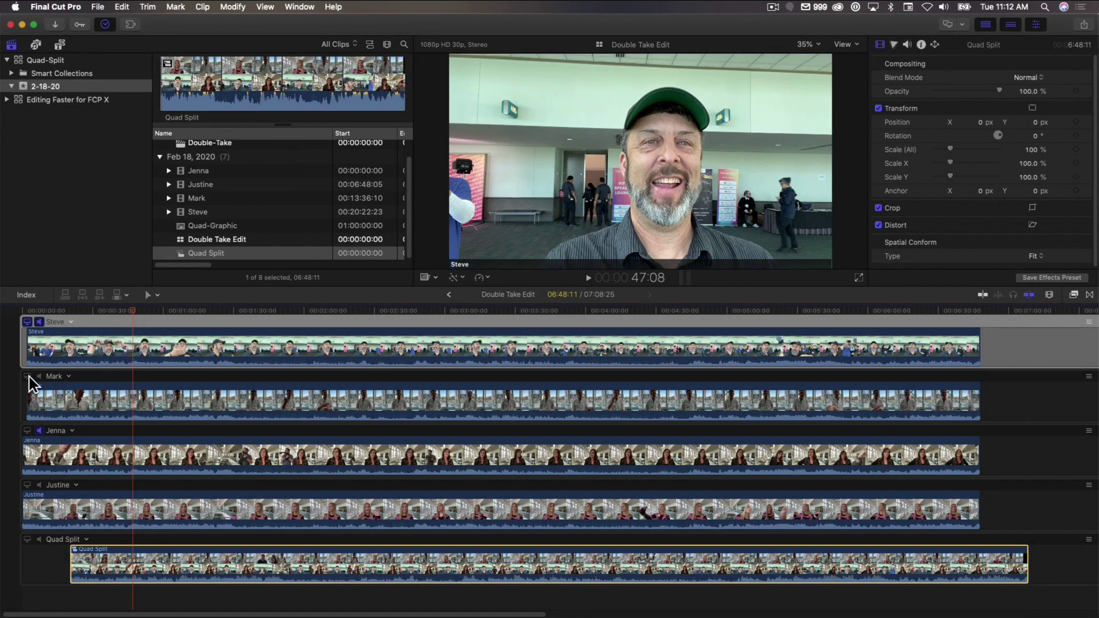
click(36, 442)
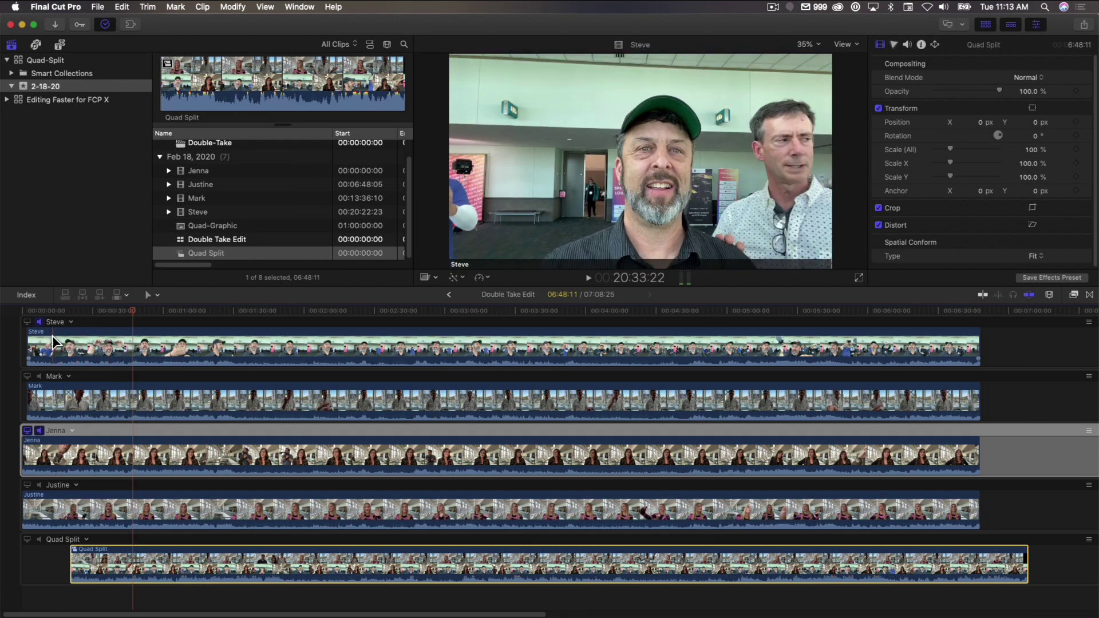
click(37, 333)
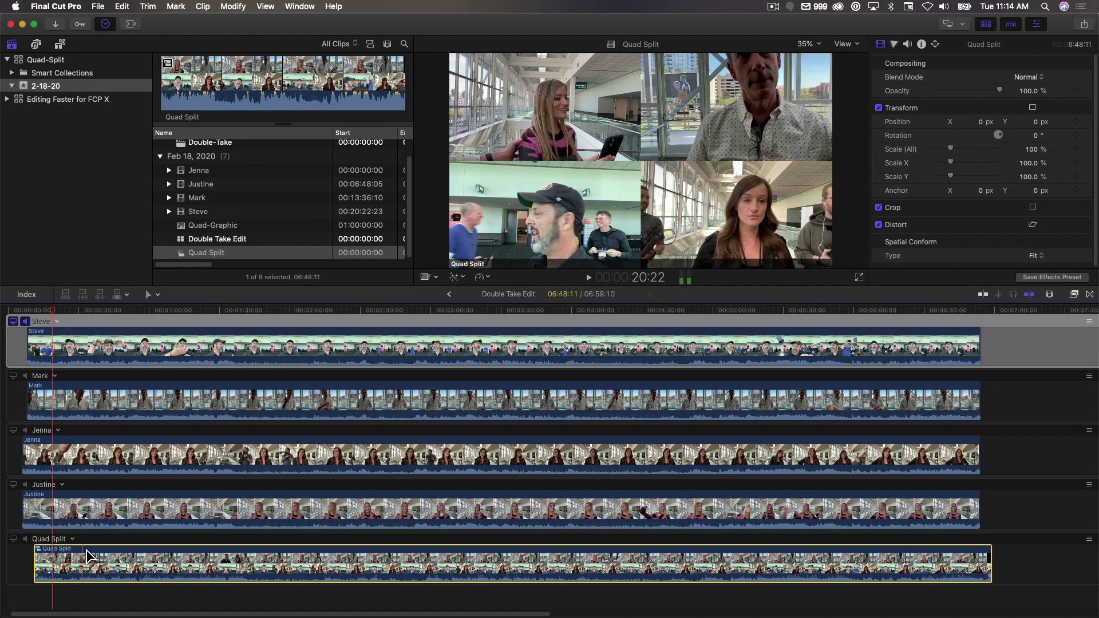
click(72, 540)
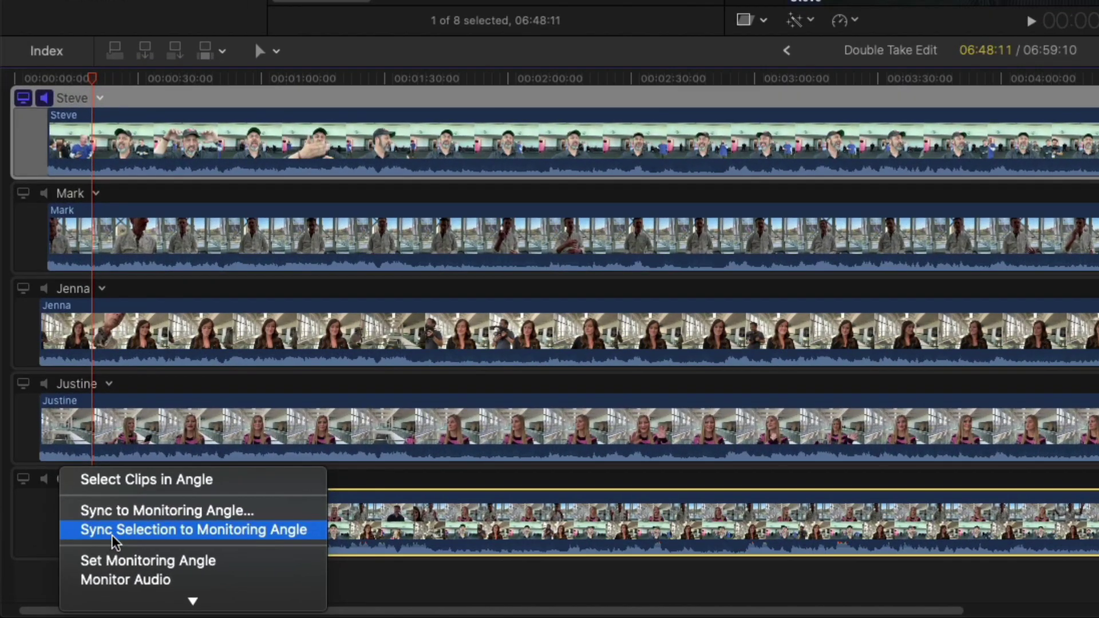
click(114, 533)
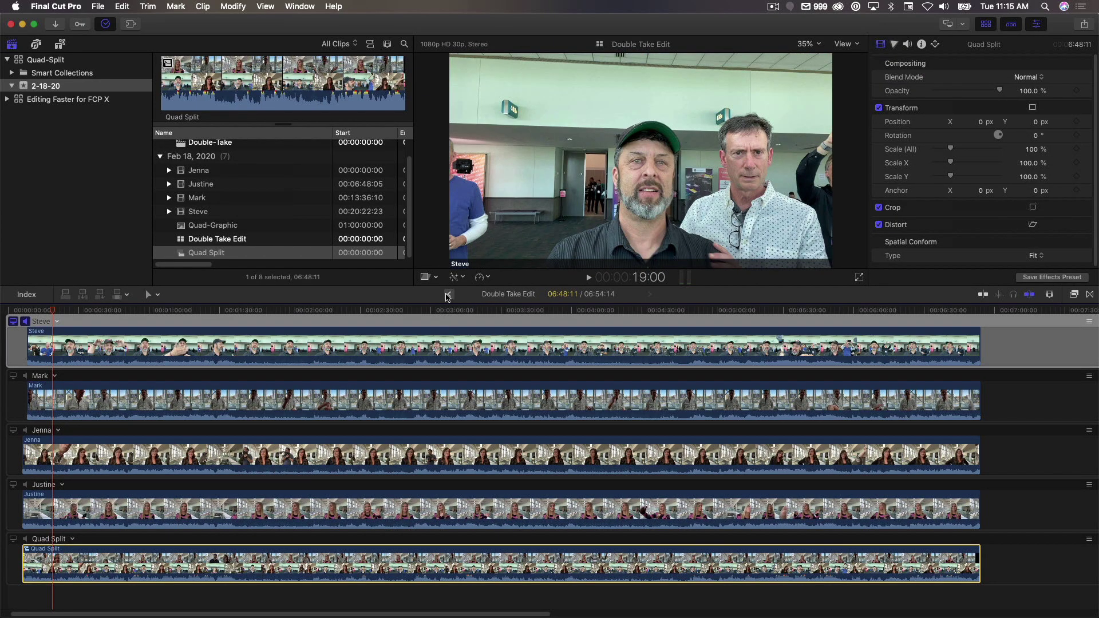
Step: Return to the Double-Take project, show the Angle Viewer, and hide the browser
click(448, 294)
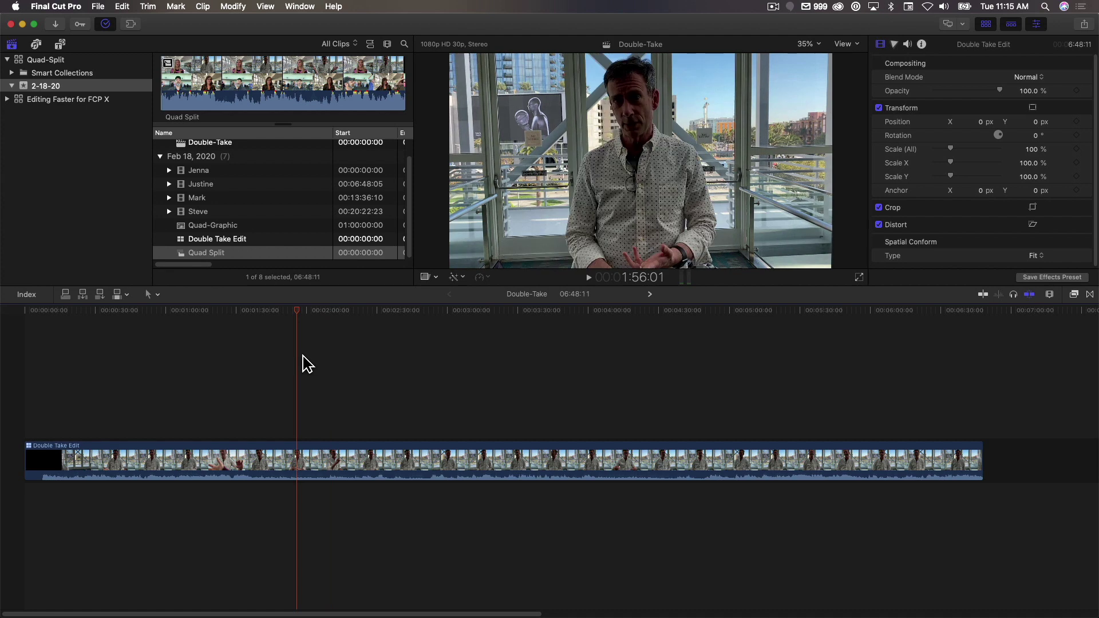
key(super+shift+7)
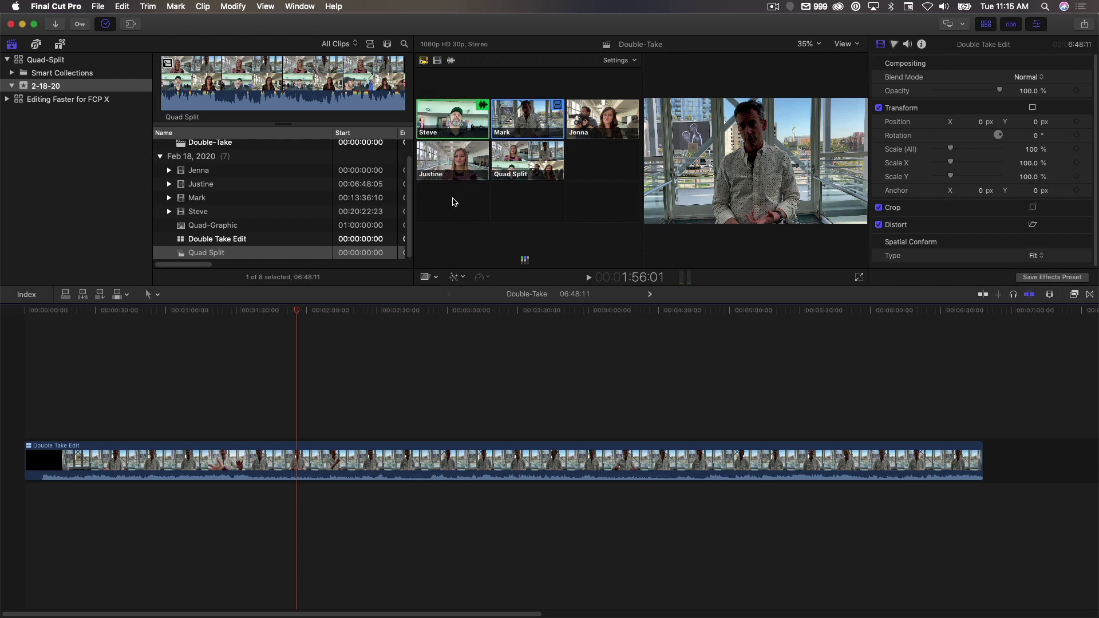
key(ctrl+super+1)
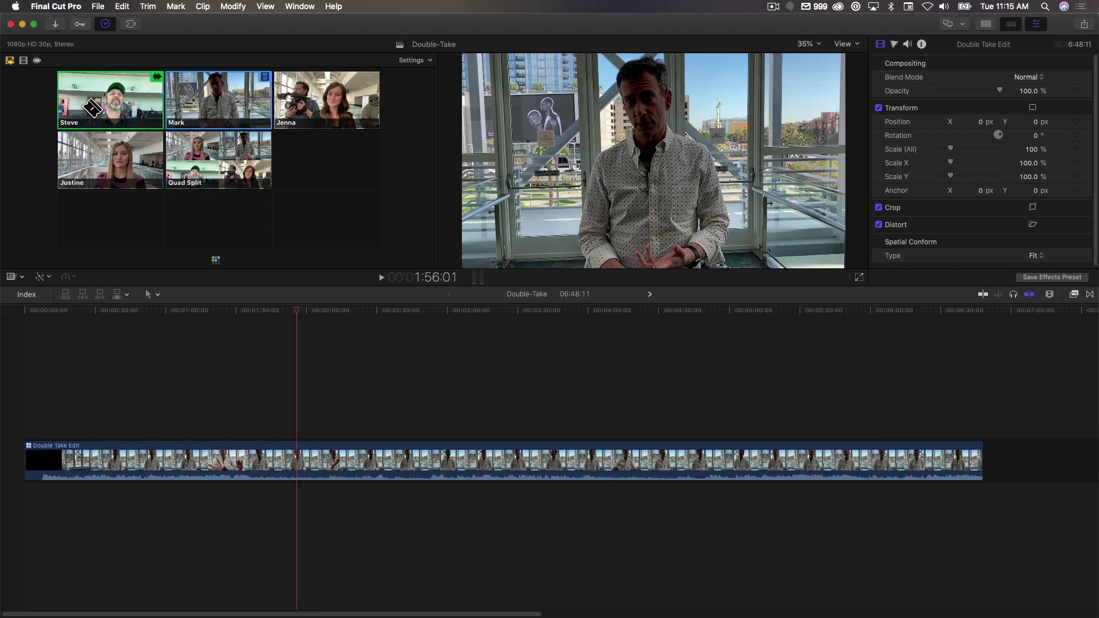
Step: Switch the multicam edit to the Quad Split angle and play it from about 1:11
click(118, 113)
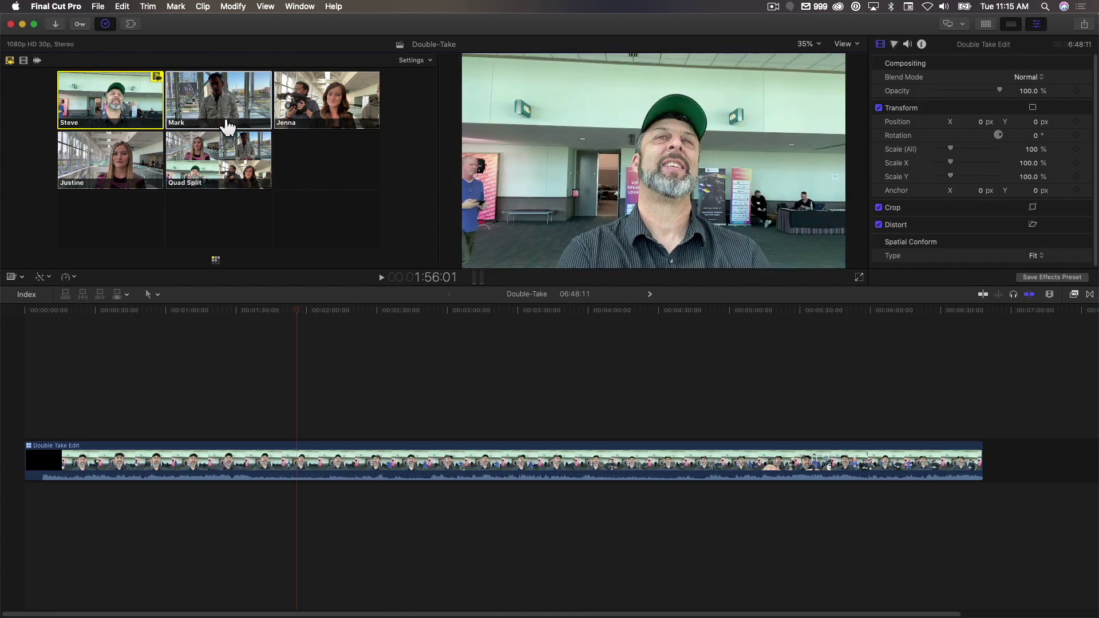
click(339, 123)
click(222, 171)
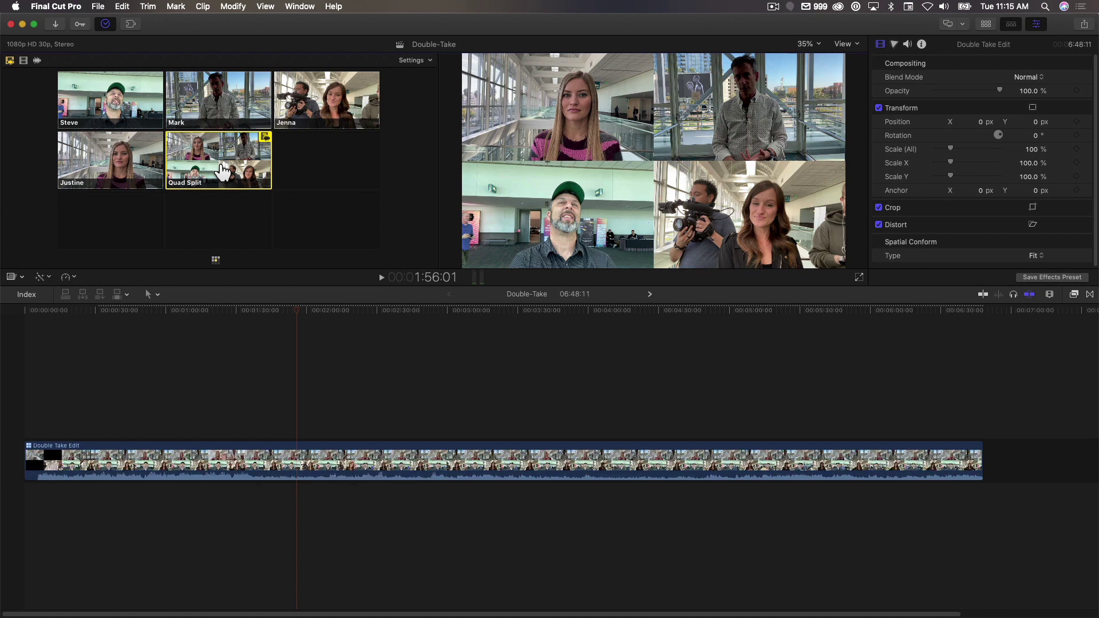
click(195, 314)
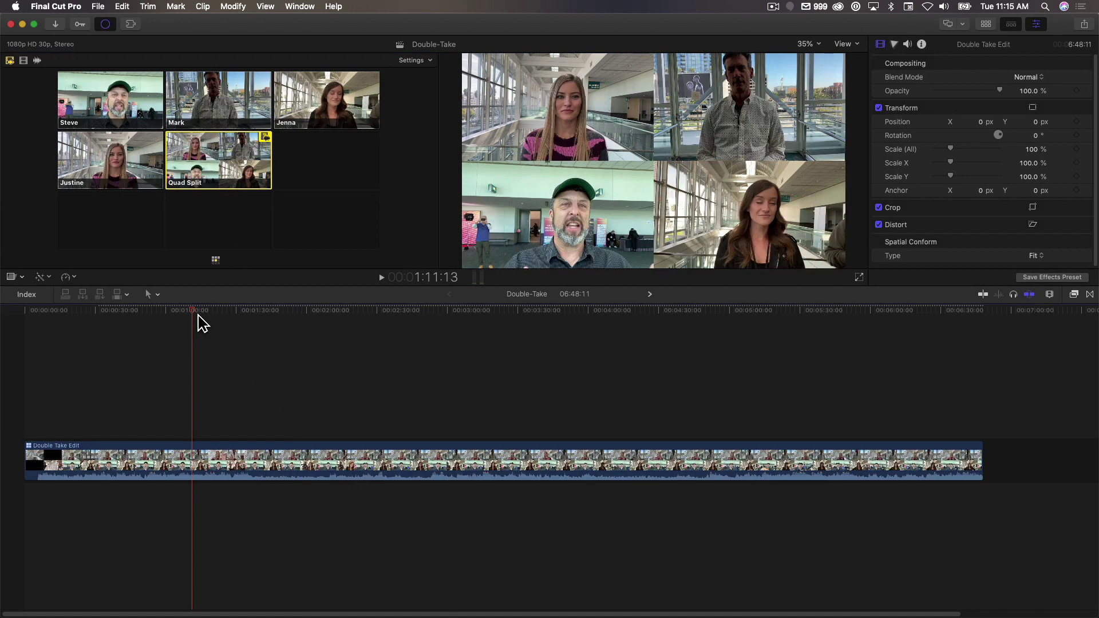
key(space)
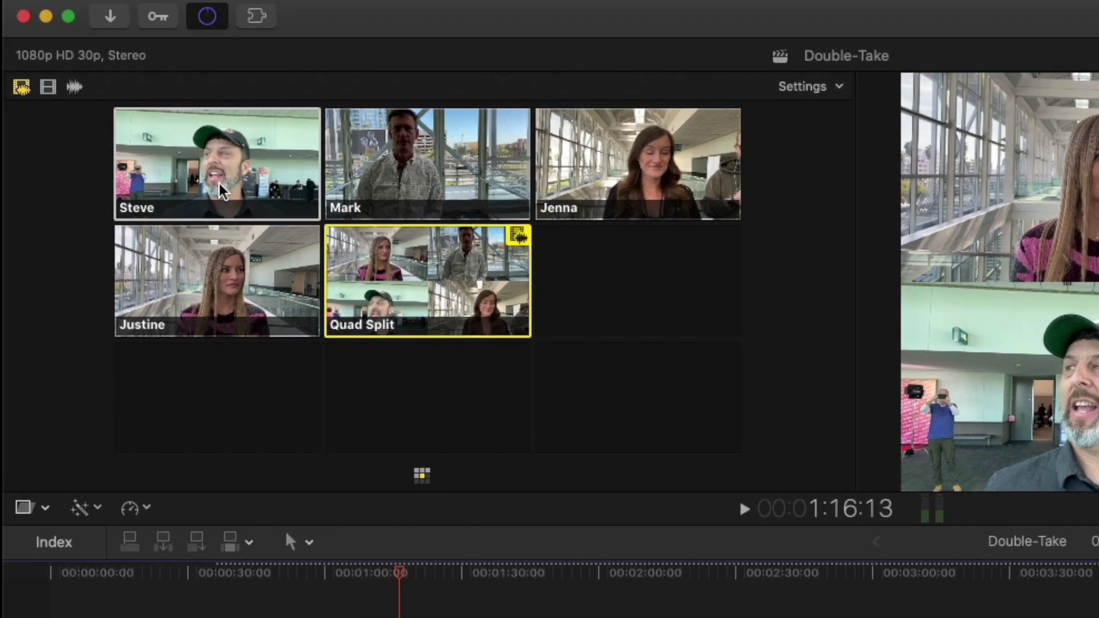
Step: Enable video-only switching and try each angle's picture, ending on the pink-sweater angle
click(175, 154)
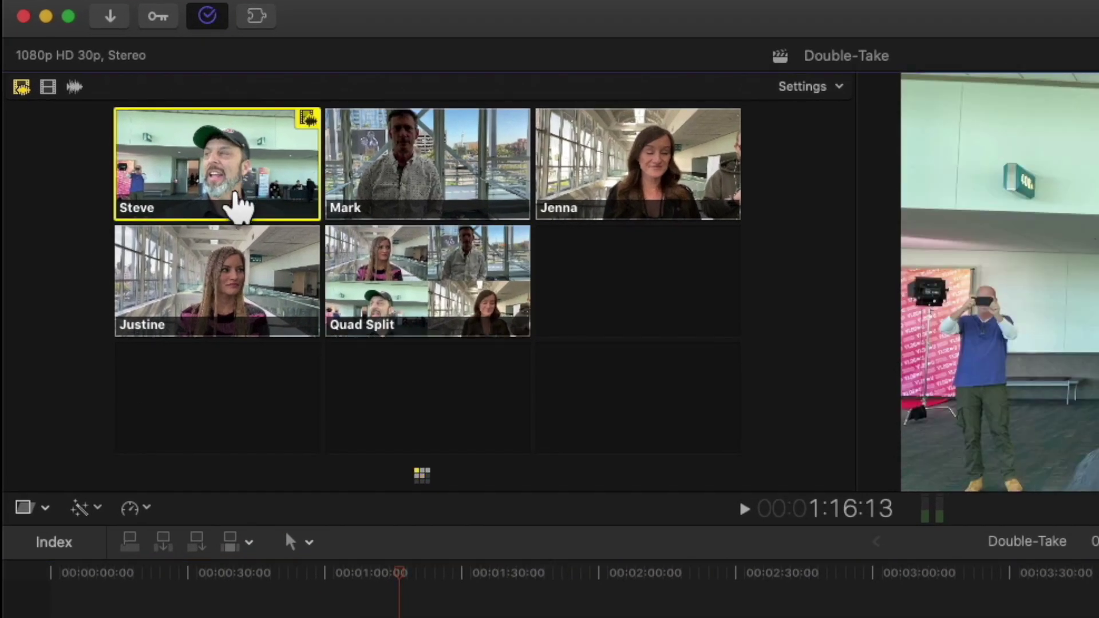
click(53, 90)
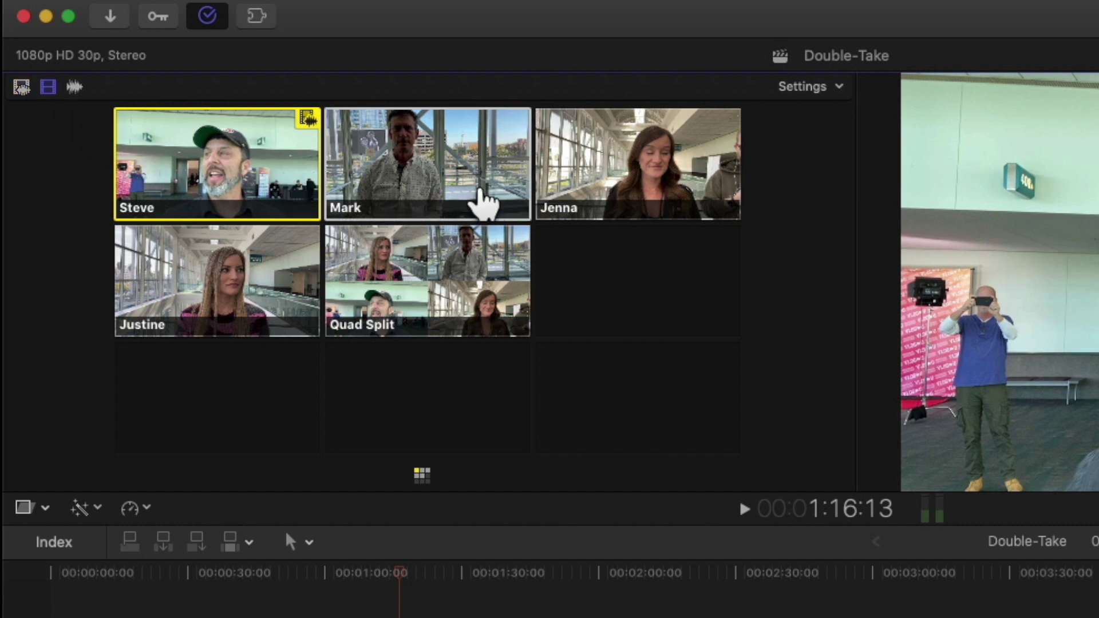
click(484, 200)
click(673, 203)
click(507, 312)
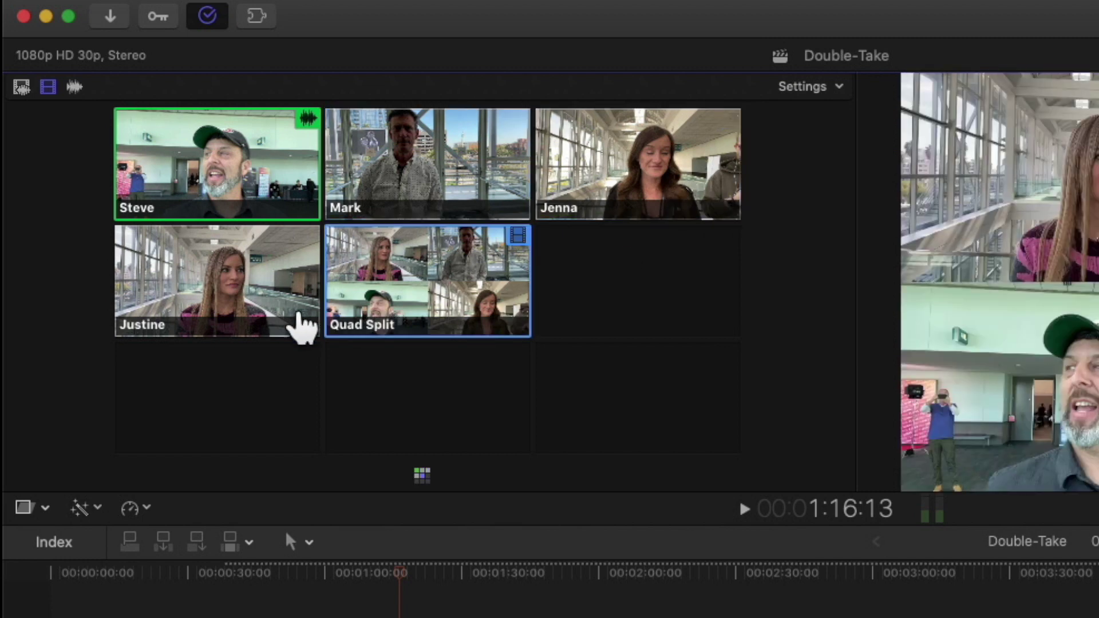
click(299, 326)
click(510, 167)
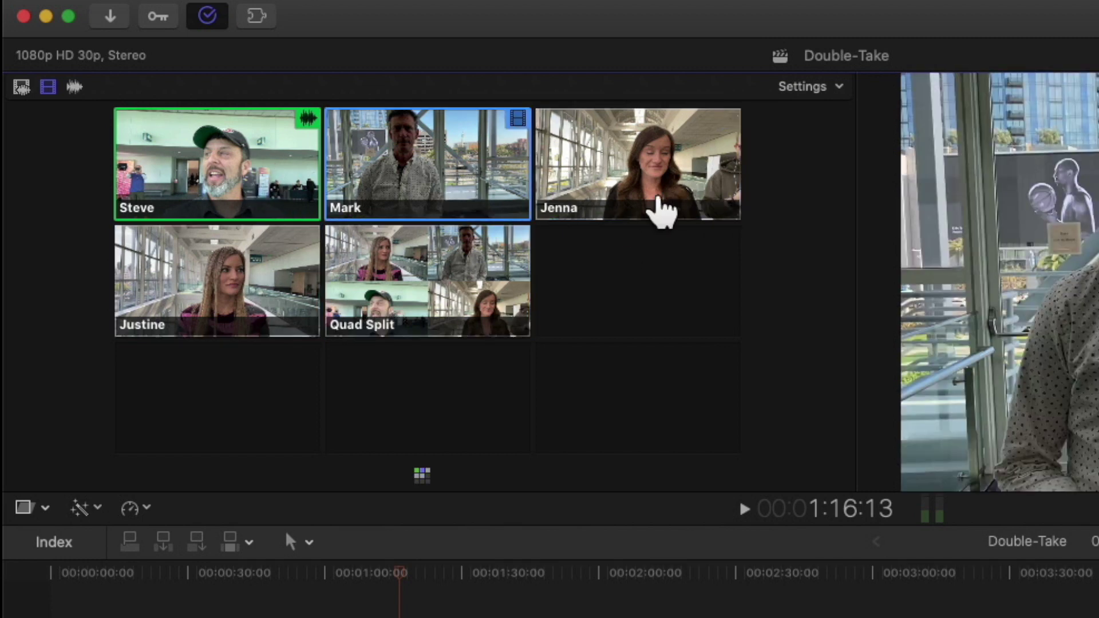
click(663, 208)
click(352, 329)
click(289, 326)
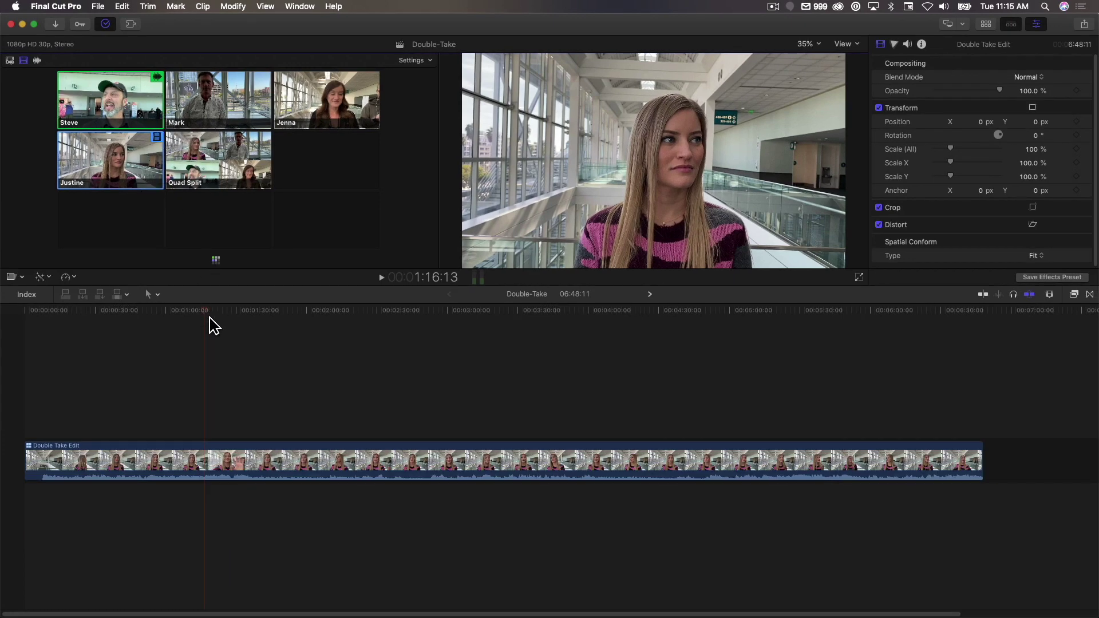
Step: Start on the green-cap angle, then cut live to patterned-shirt, Quad Split, pink-sweater, brown-haired and Quad Split
key(alt+1)
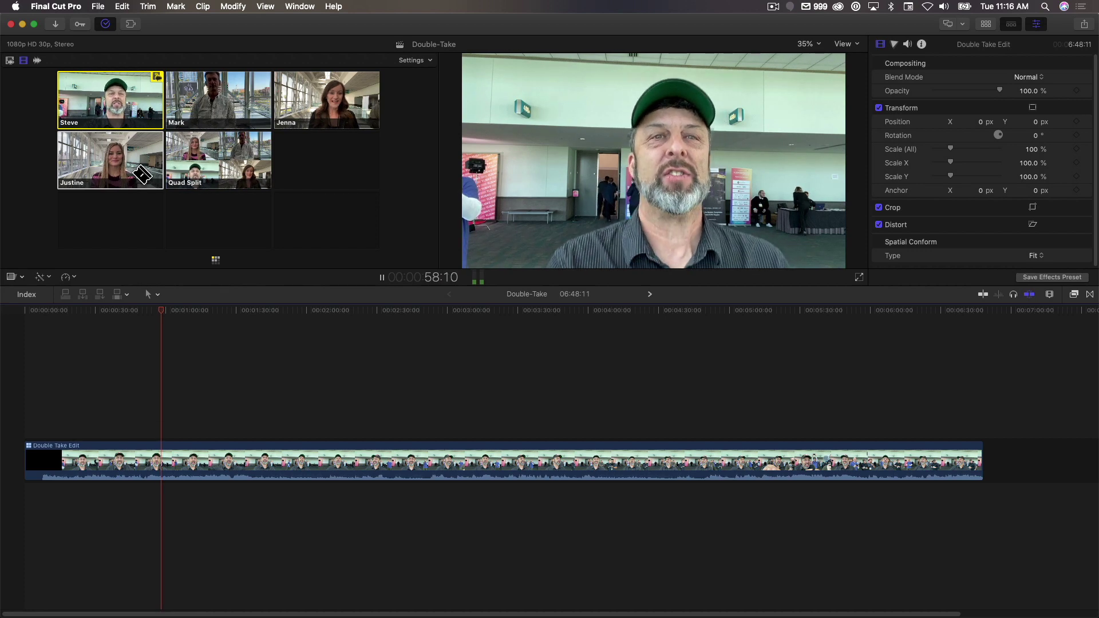
click(245, 120)
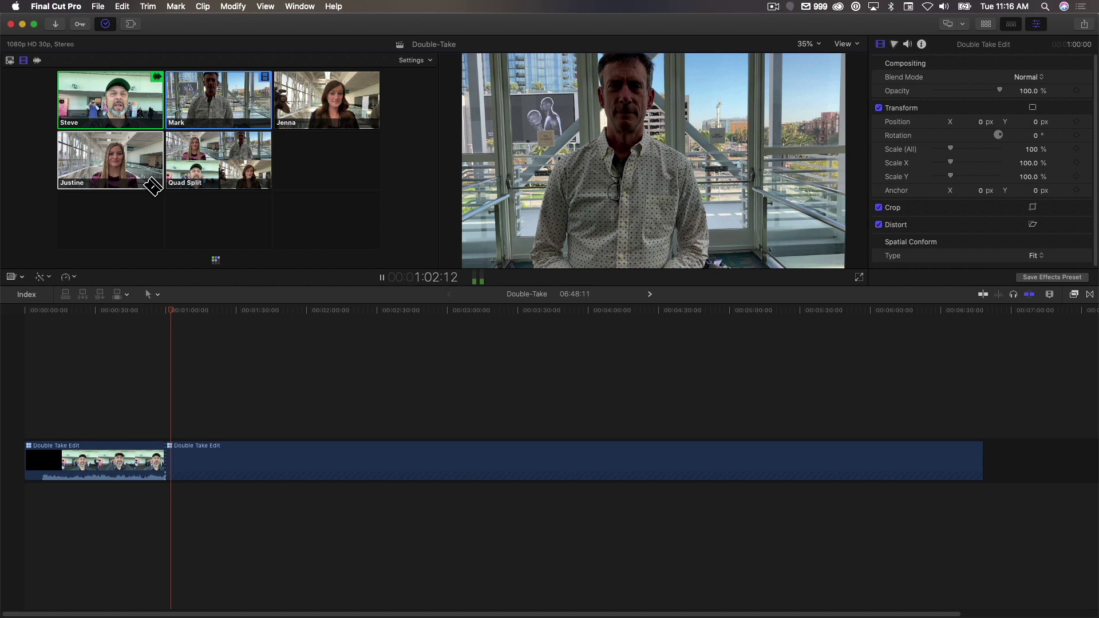
click(206, 176)
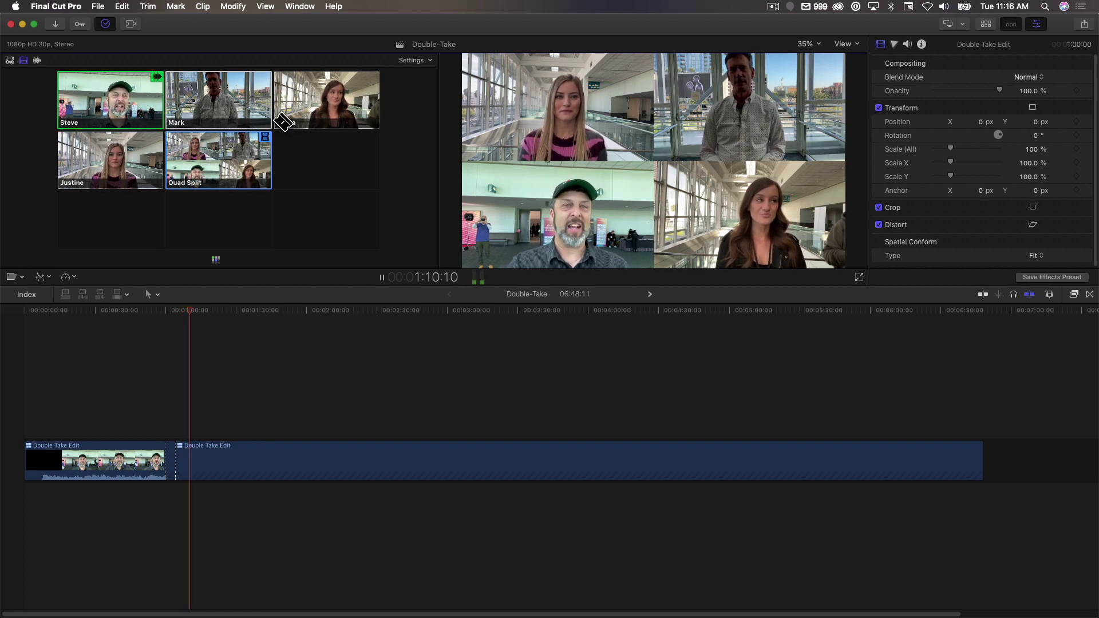
click(132, 166)
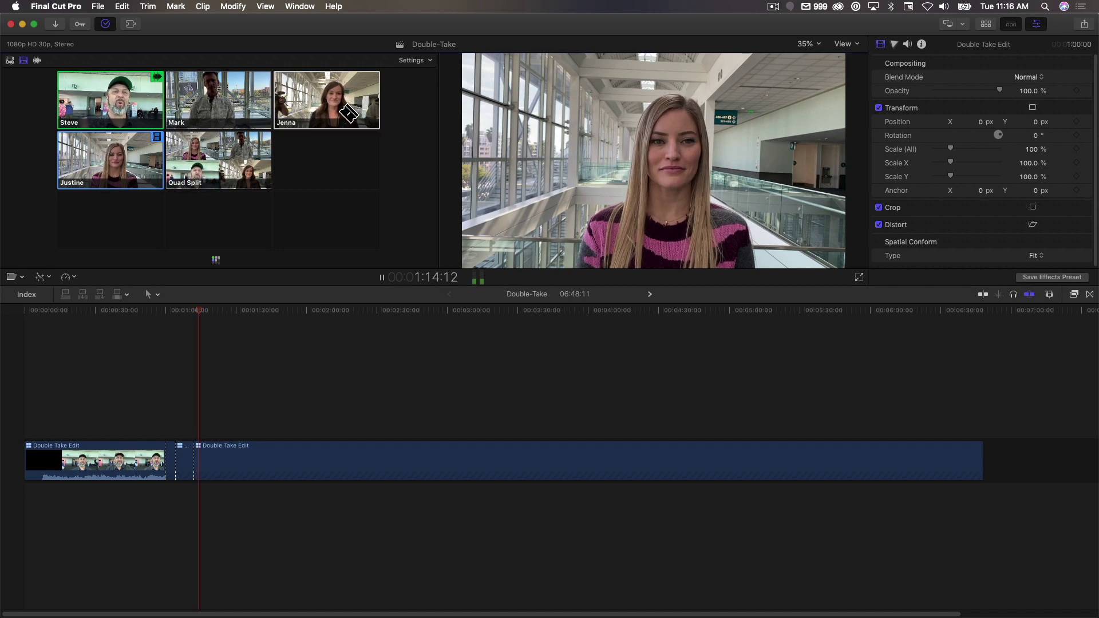
click(348, 112)
click(259, 176)
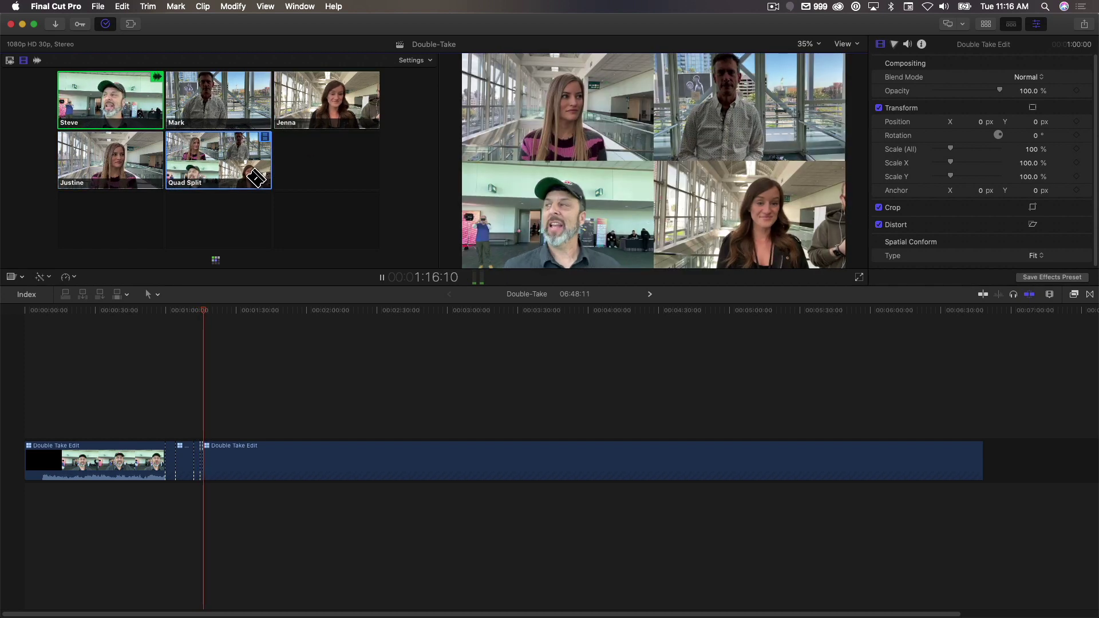